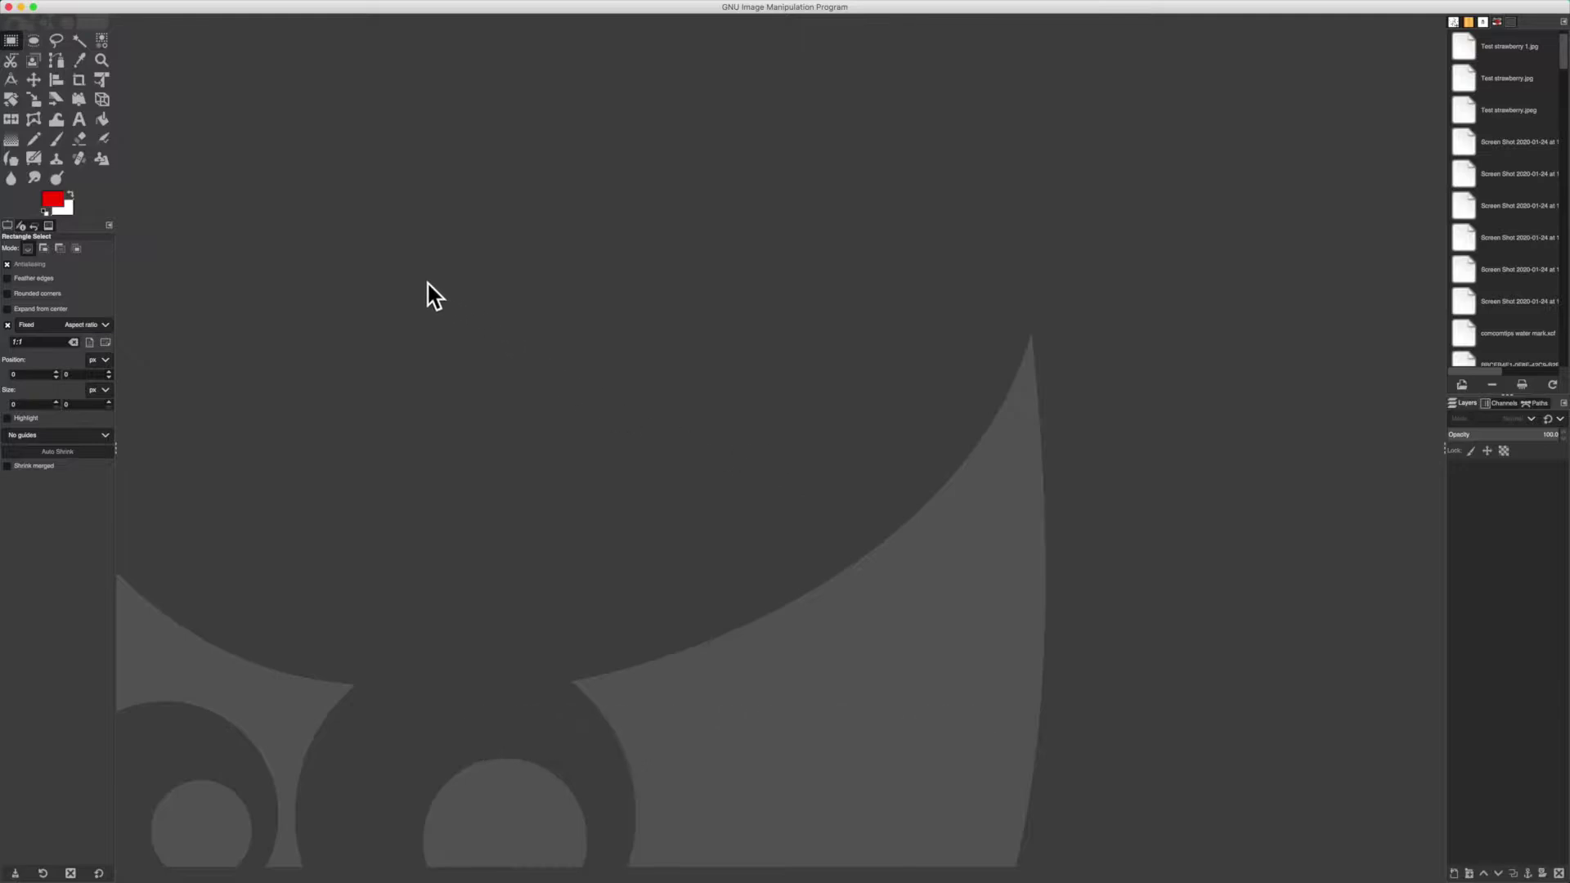
# - Open the image Test strawberry 1.jpeg from the Pictures folder
pyautogui.moveTo(123, 8)
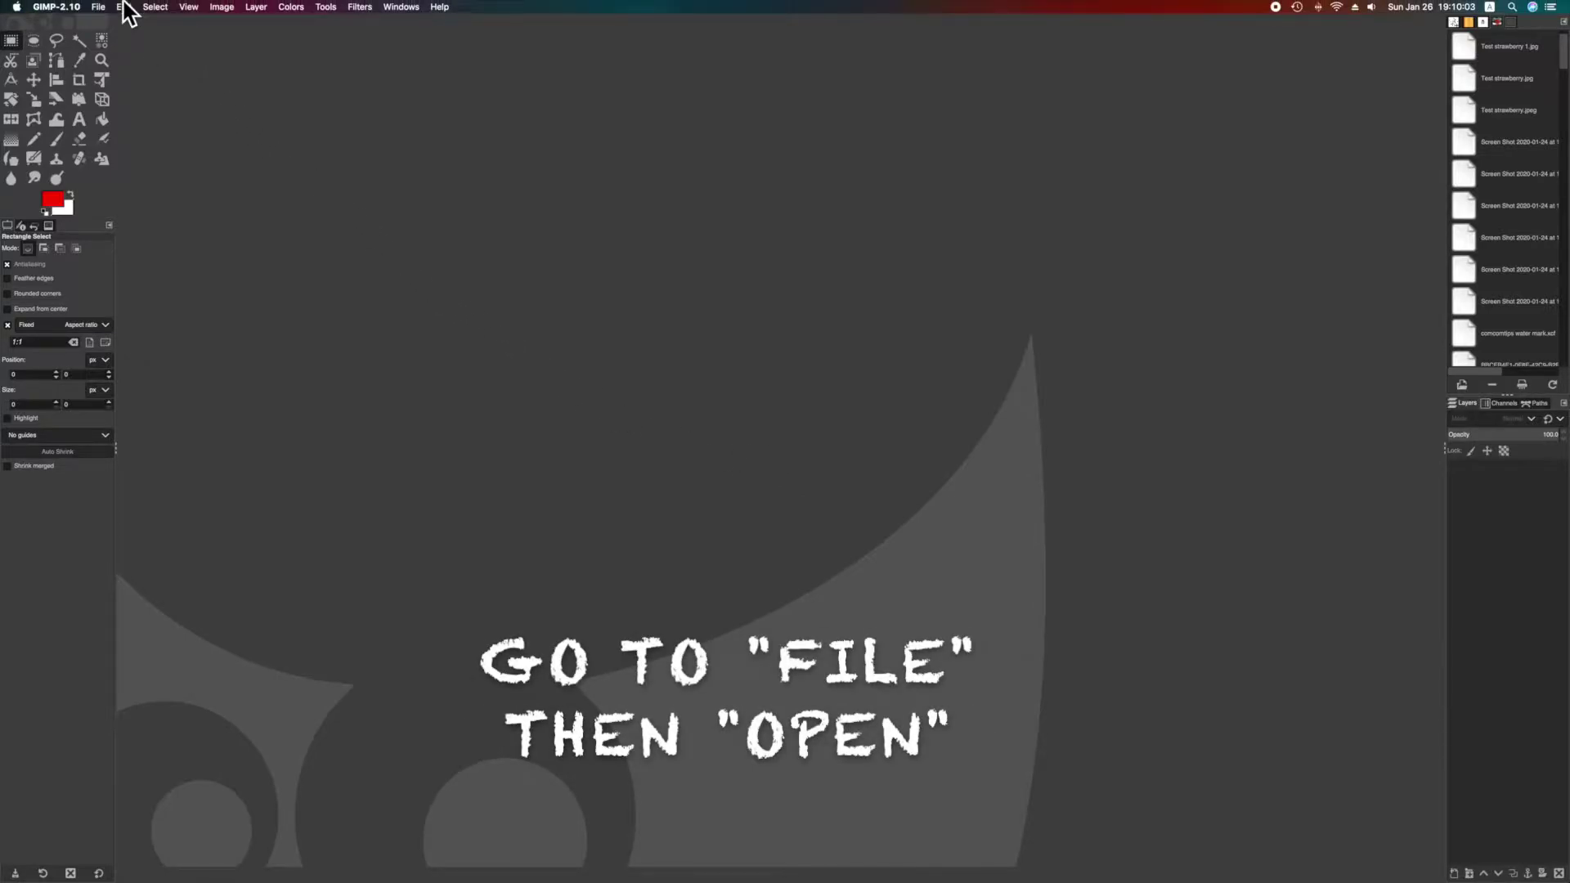
pyautogui.click(99, 7)
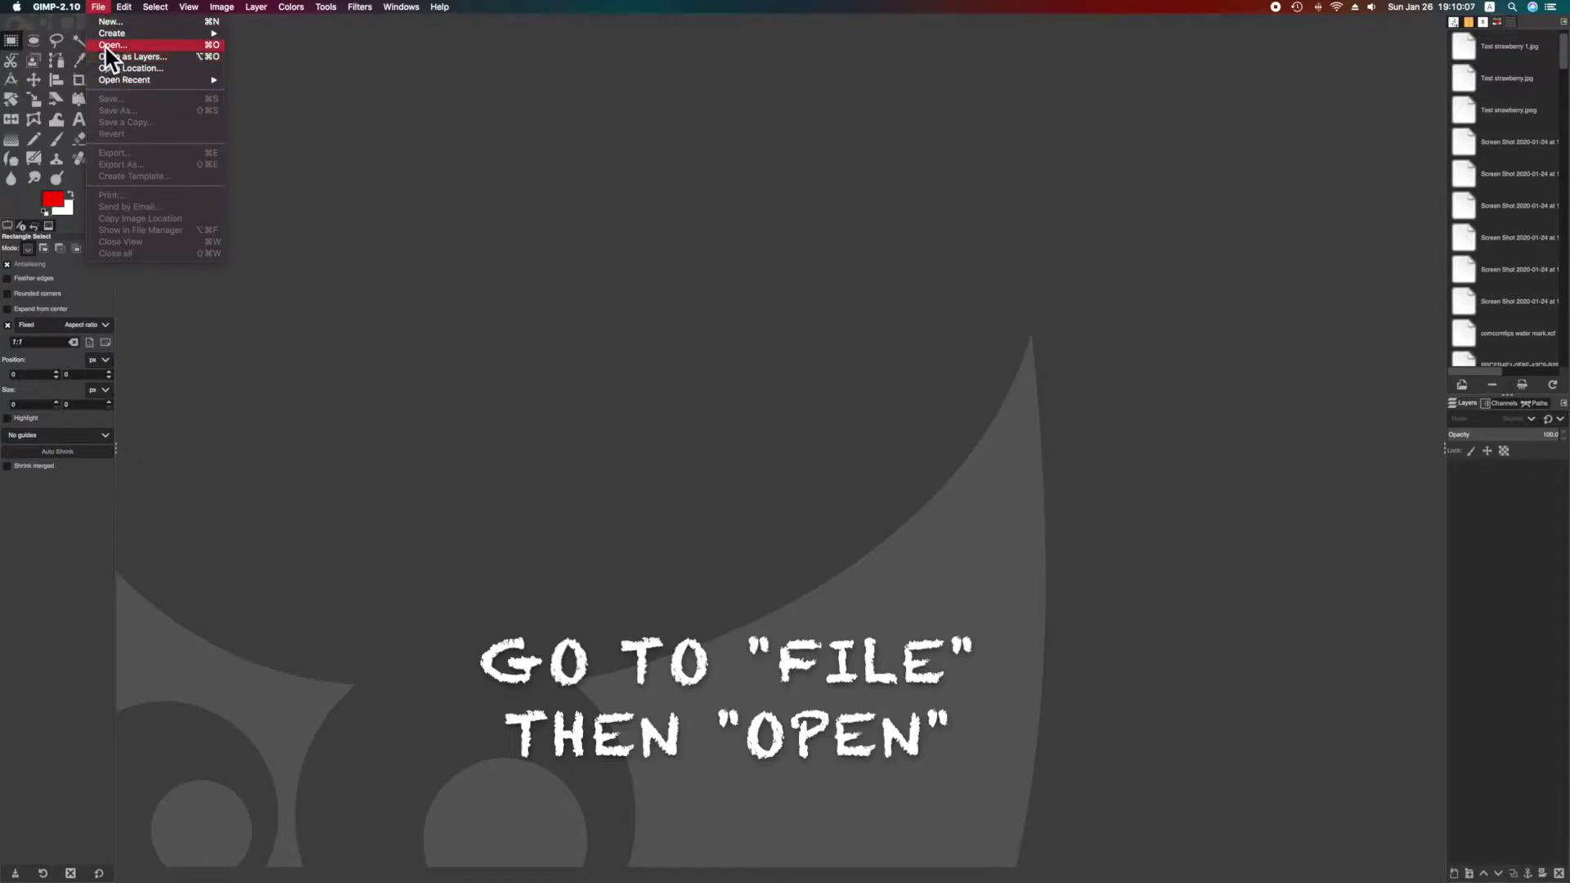
pyautogui.click(105, 44)
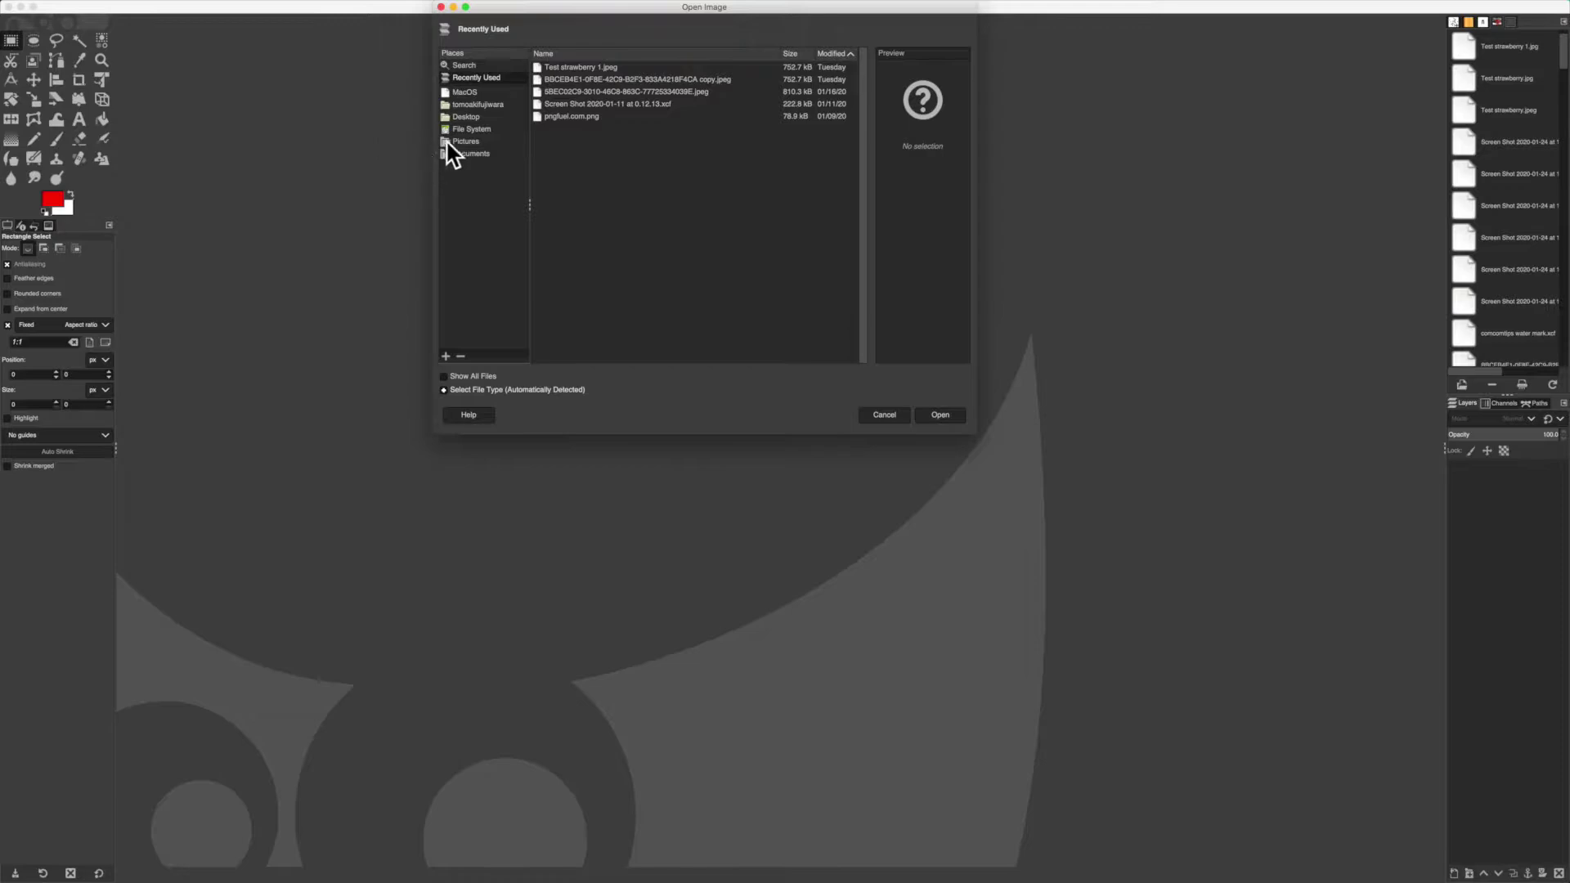
pyautogui.click(465, 143)
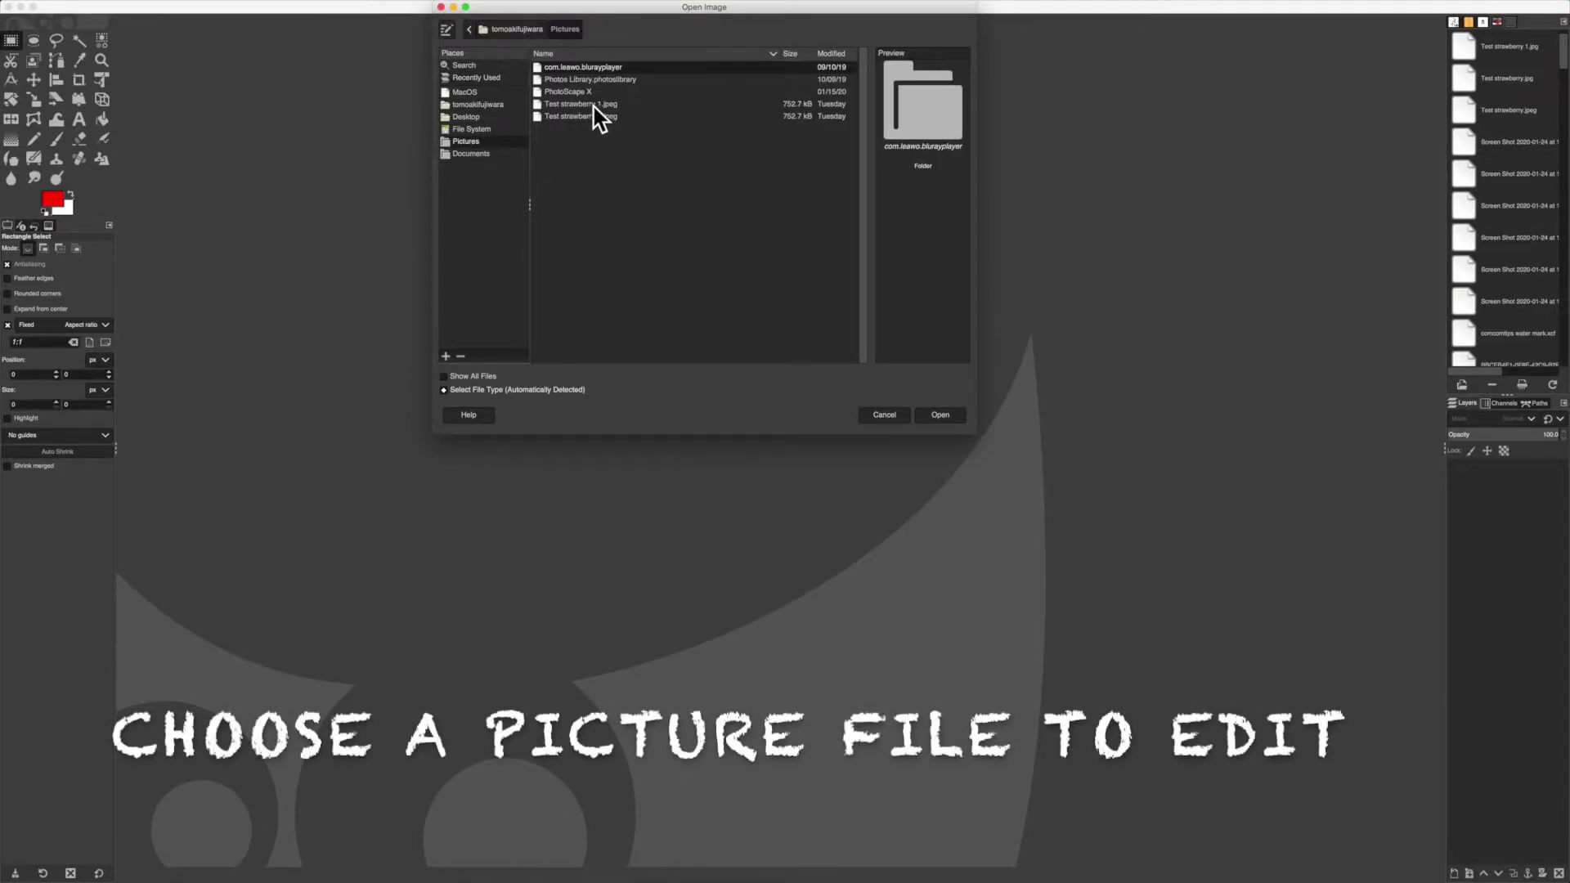
pyautogui.click(572, 106)
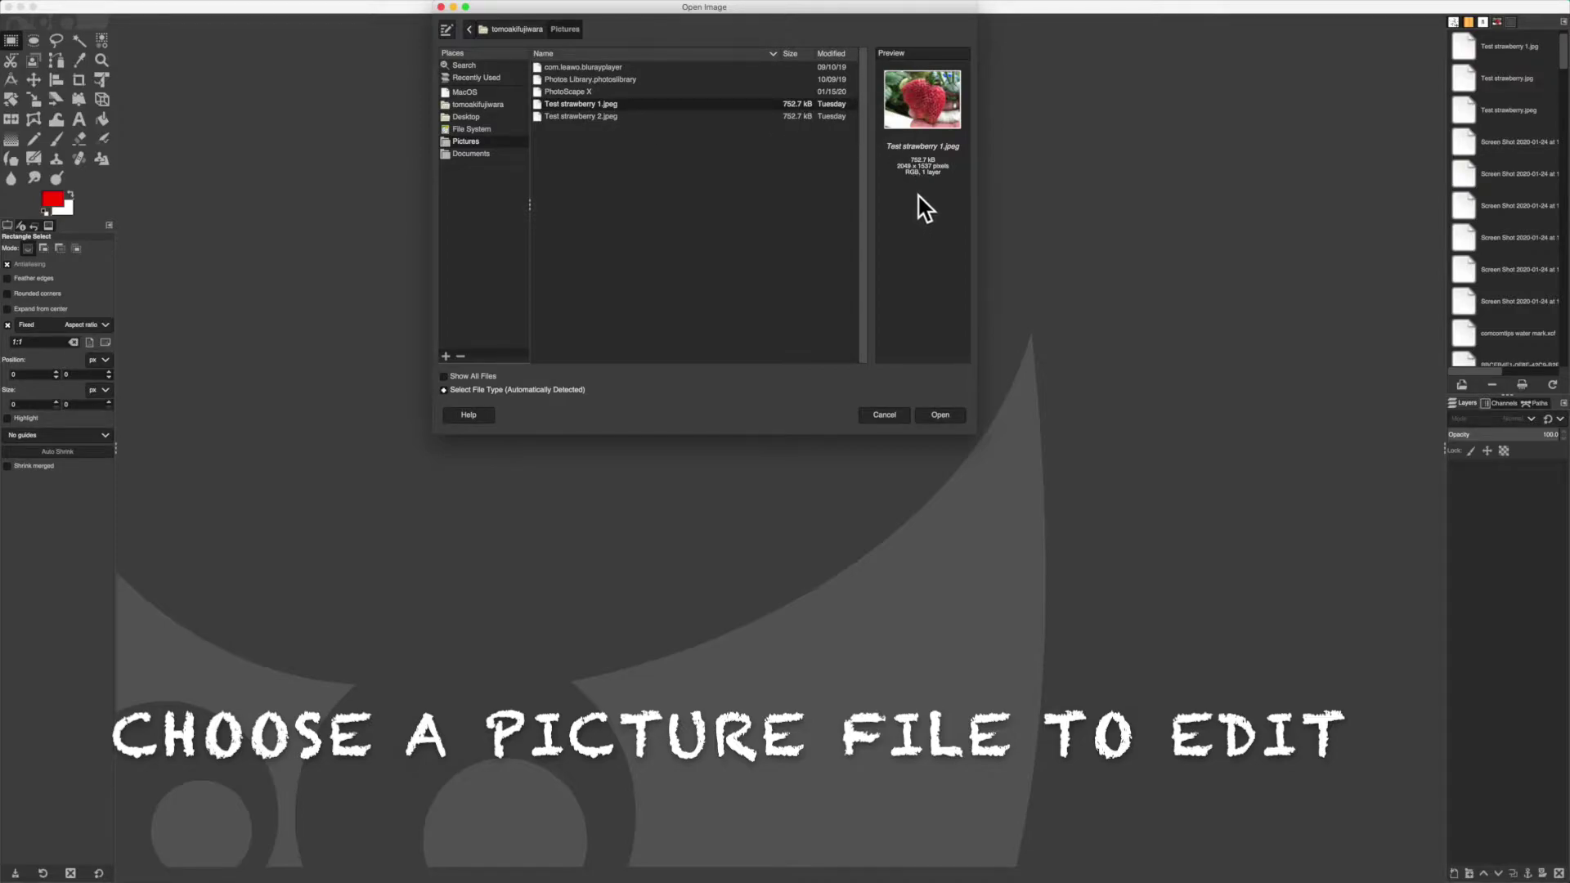
pyautogui.click(932, 415)
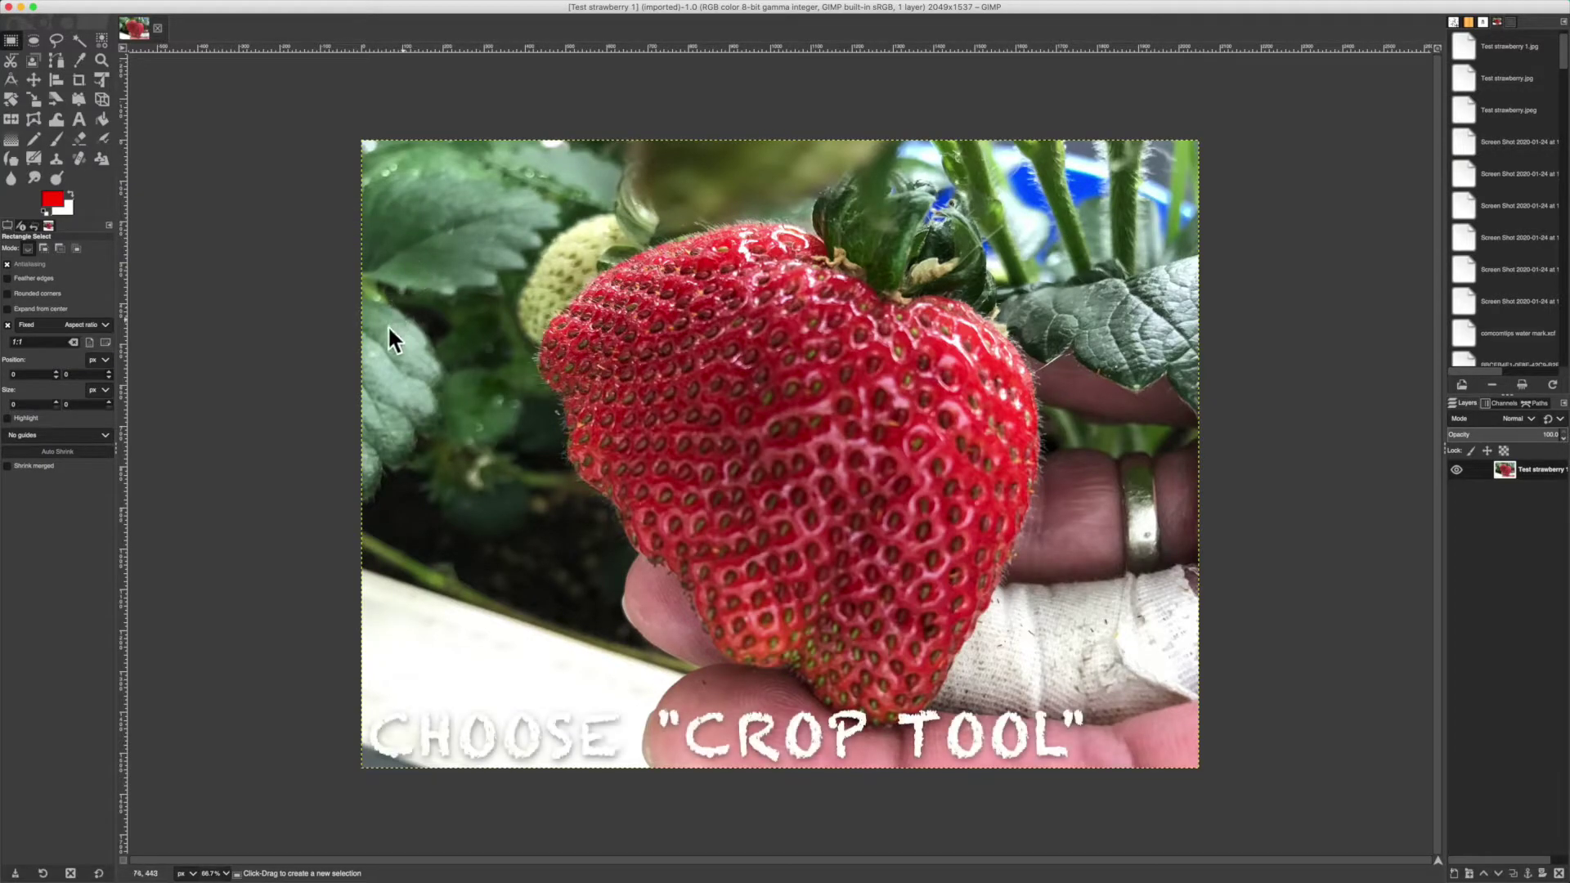
# - Crop the photo to an area of about 1781 × 1348 px around the strawberry, trimming all four sides
pyautogui.click(79, 81)
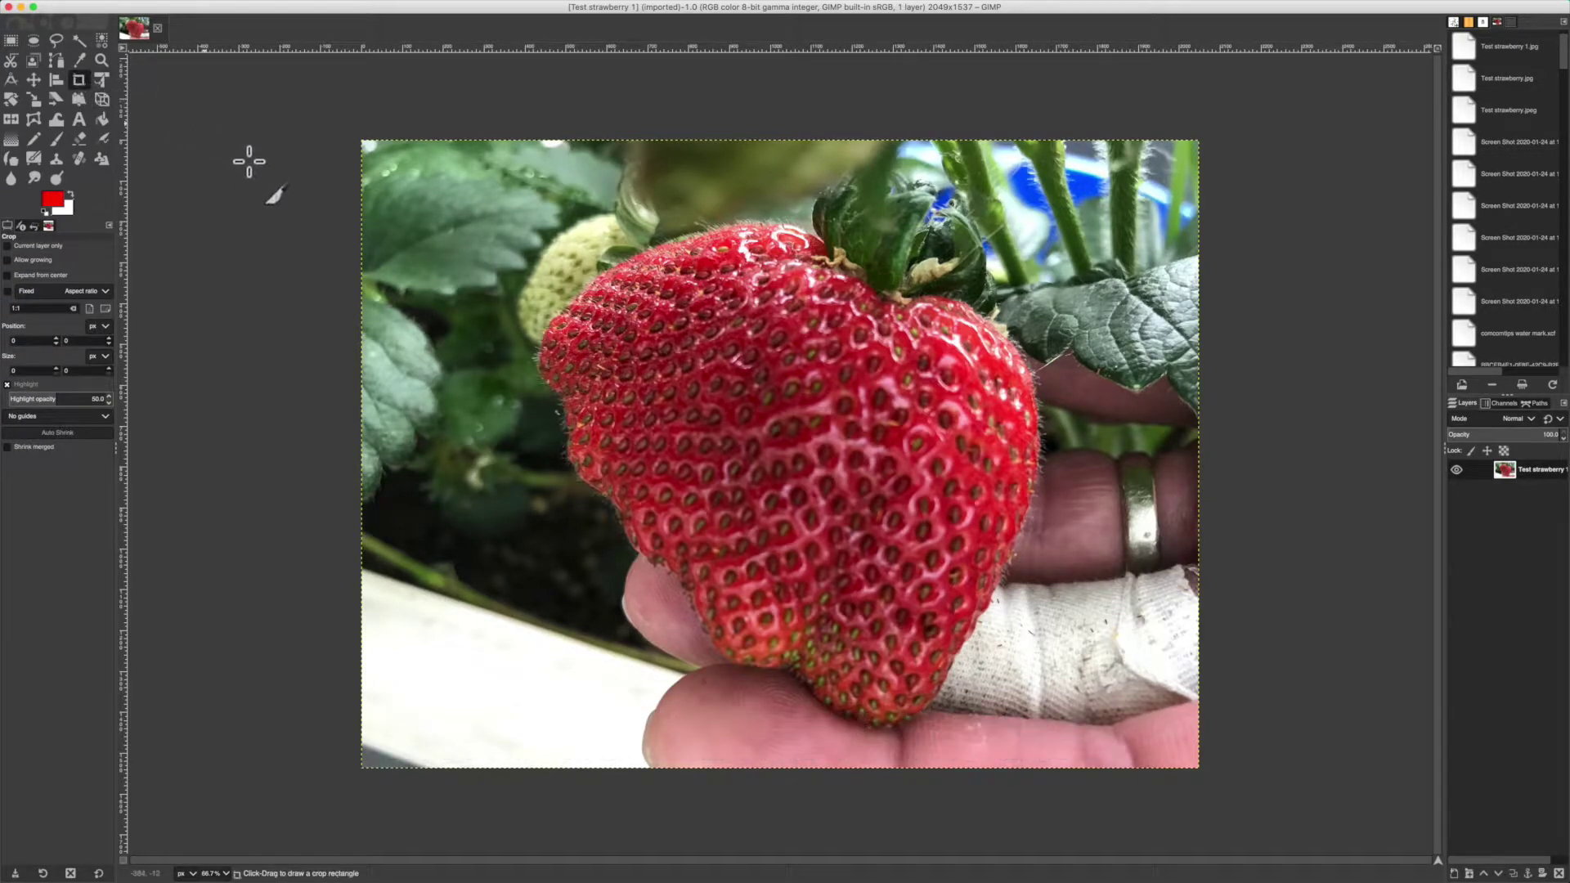
pyautogui.moveTo(433, 223); pyautogui.dragTo(1087, 621)
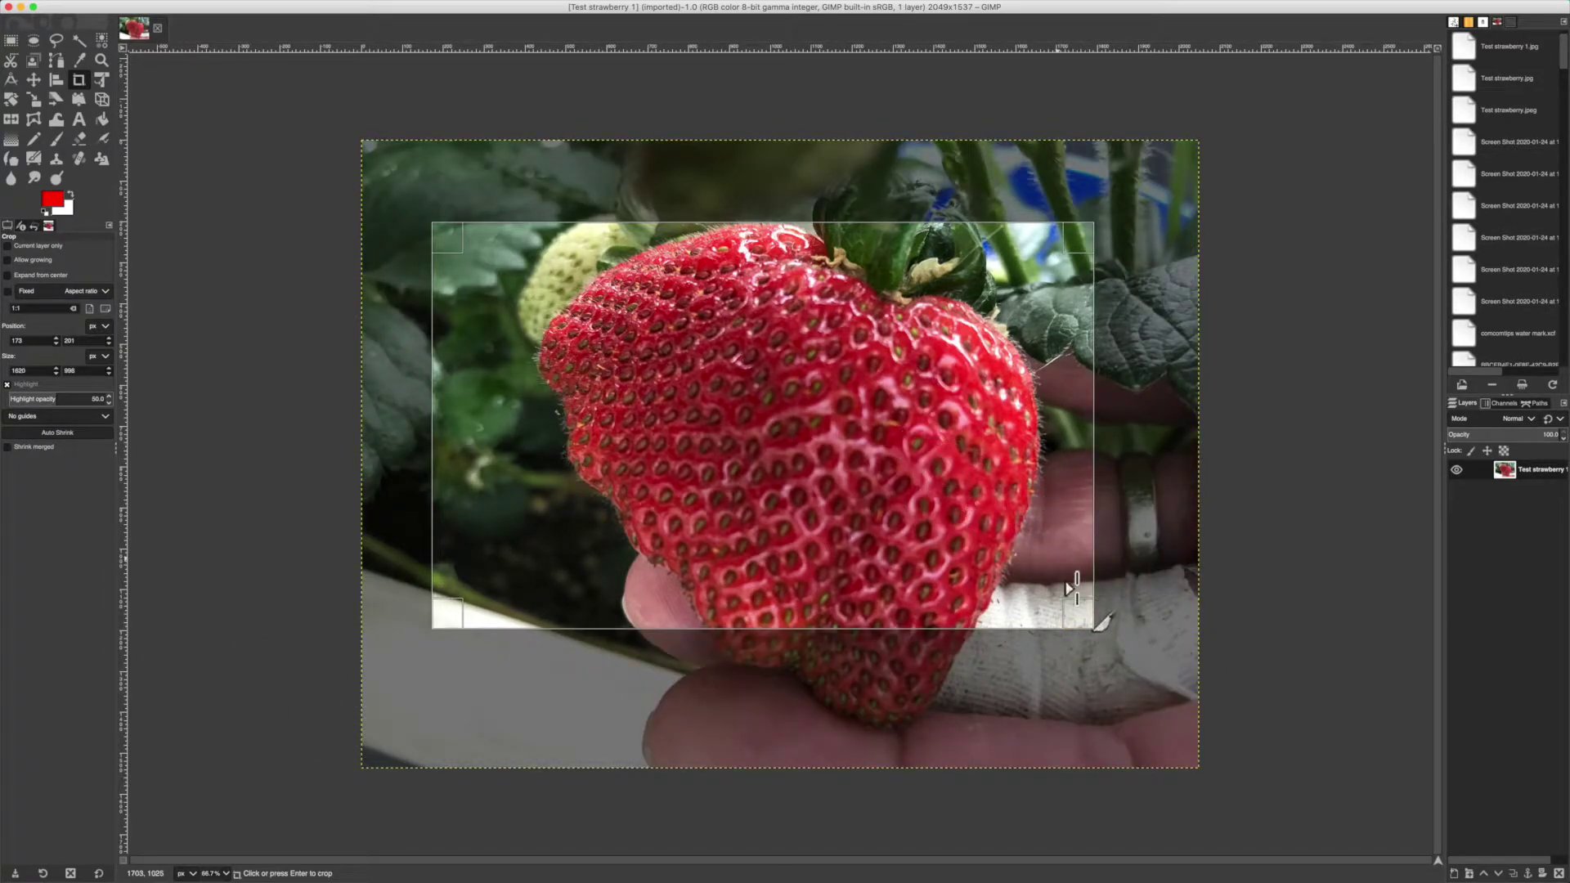
pyautogui.moveTo(1072, 601); pyautogui.dragTo(1148, 710)
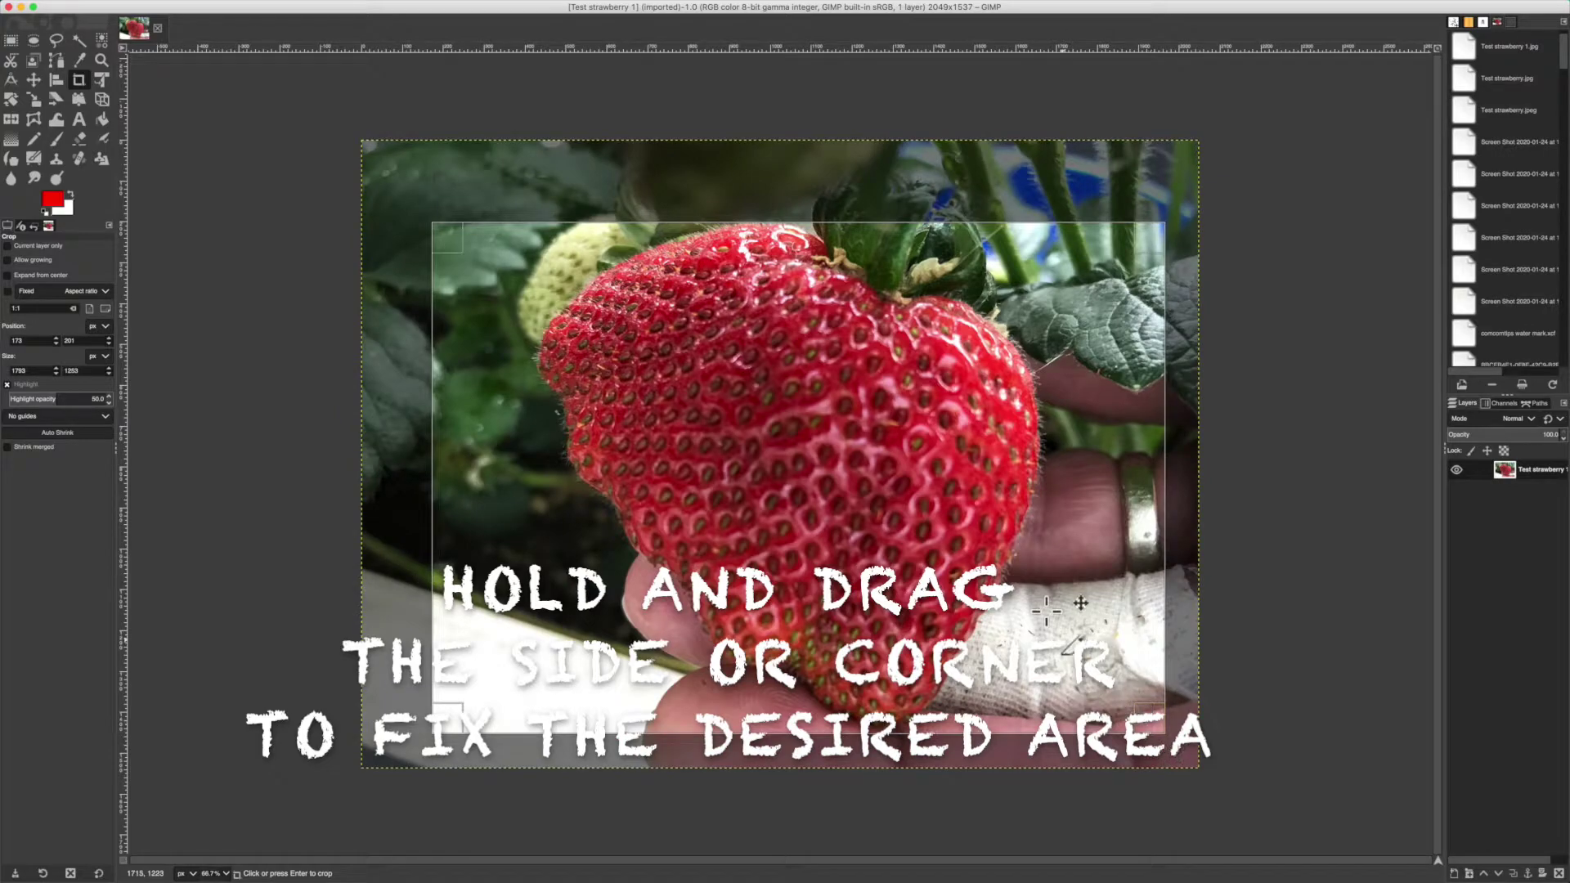
pyautogui.moveTo(798, 242); pyautogui.dragTo(799, 203)
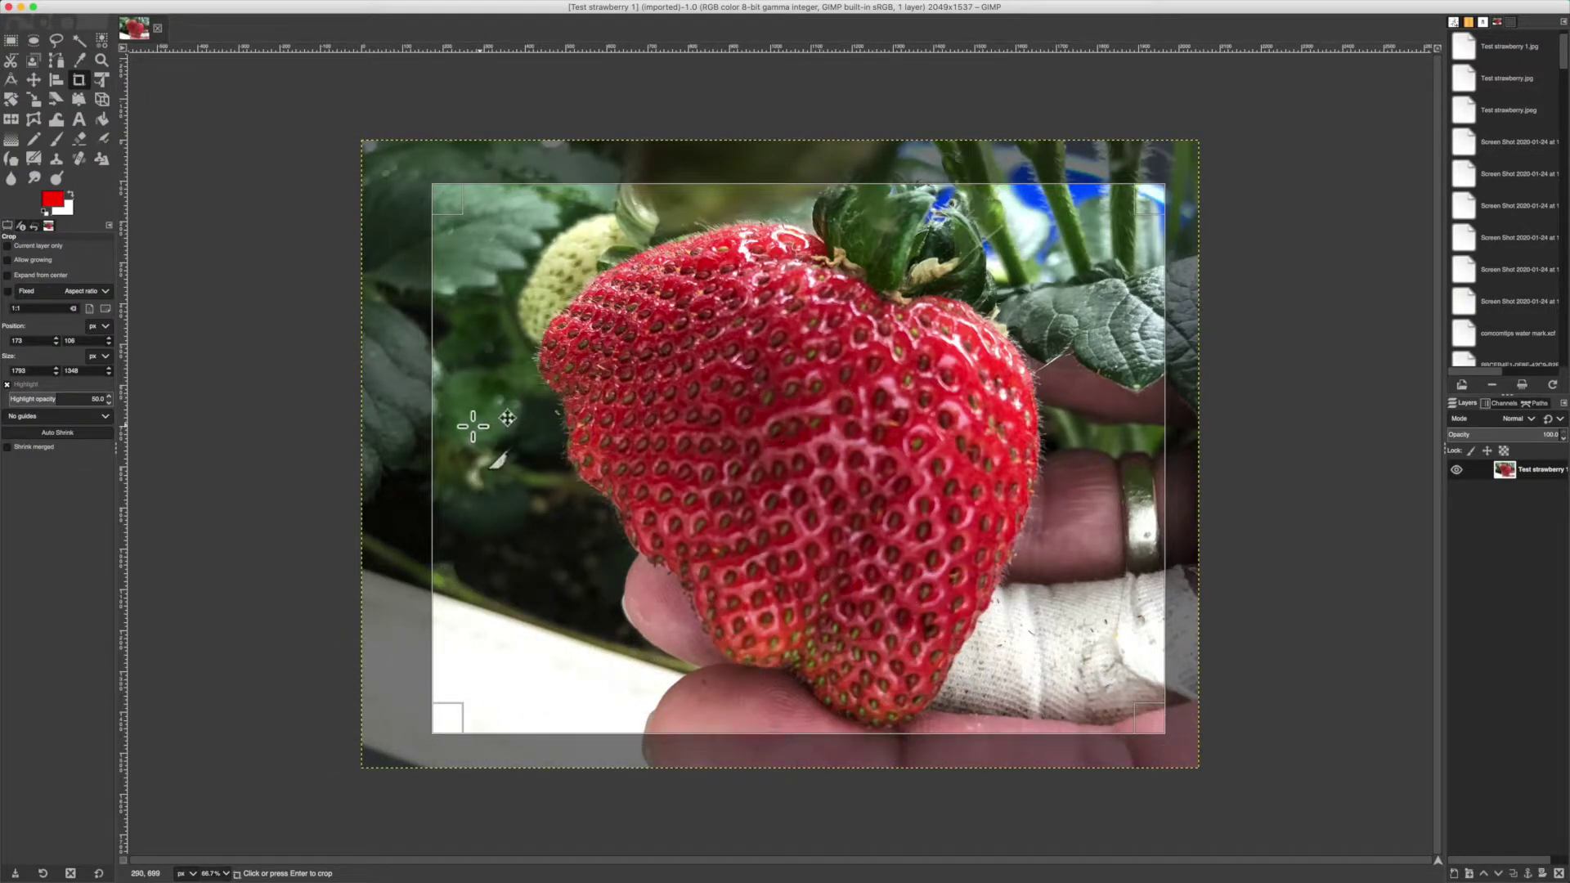
pyautogui.moveTo(445, 425); pyautogui.dragTo(450, 425)
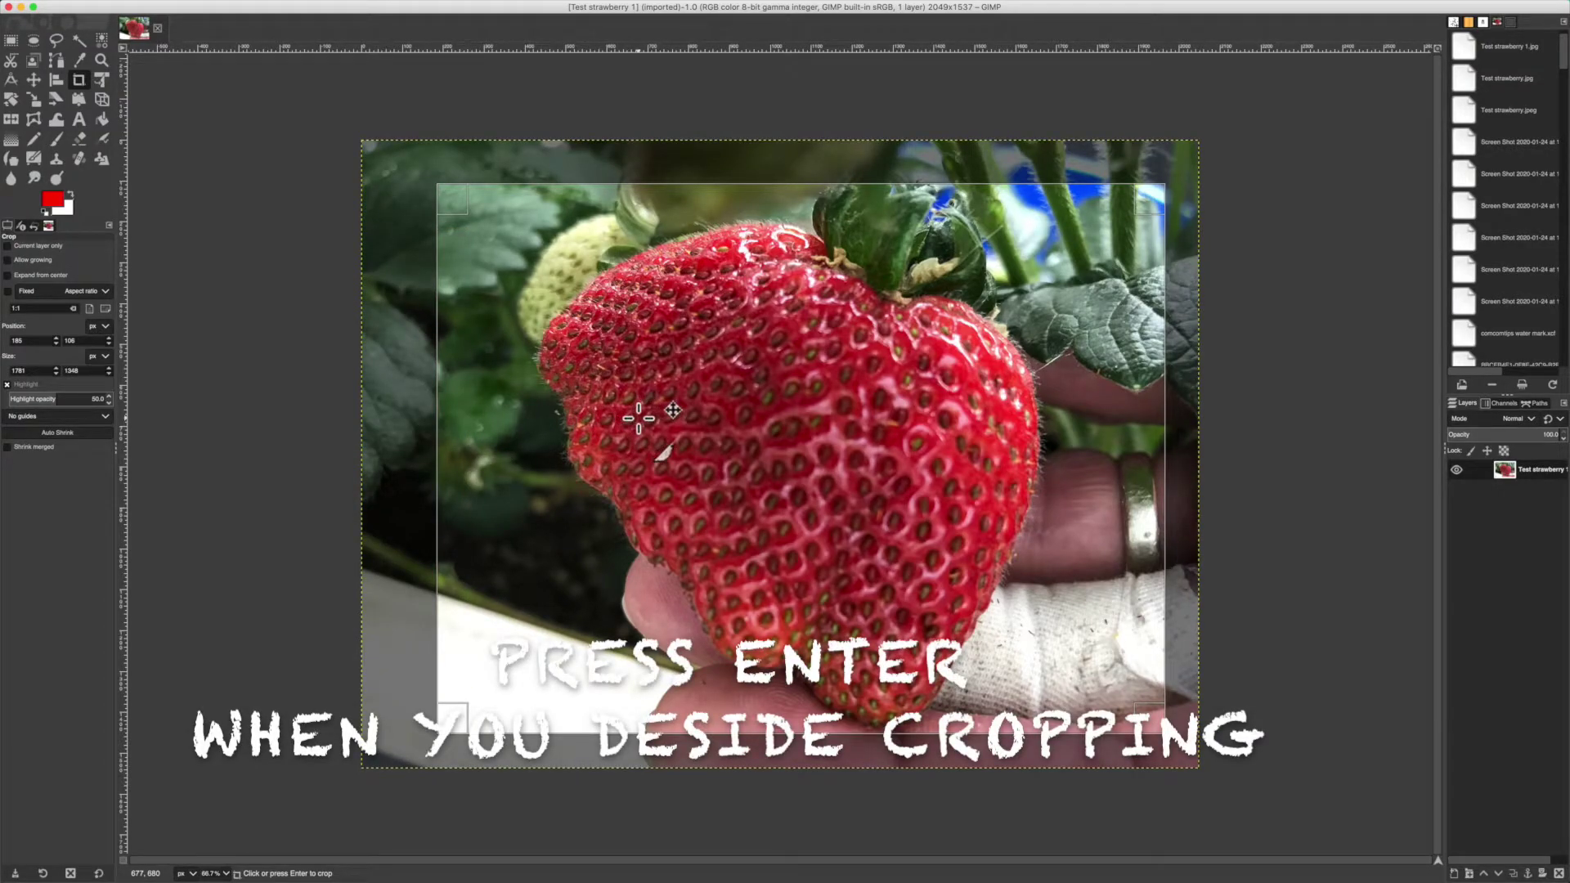
pyautogui.press('Return')
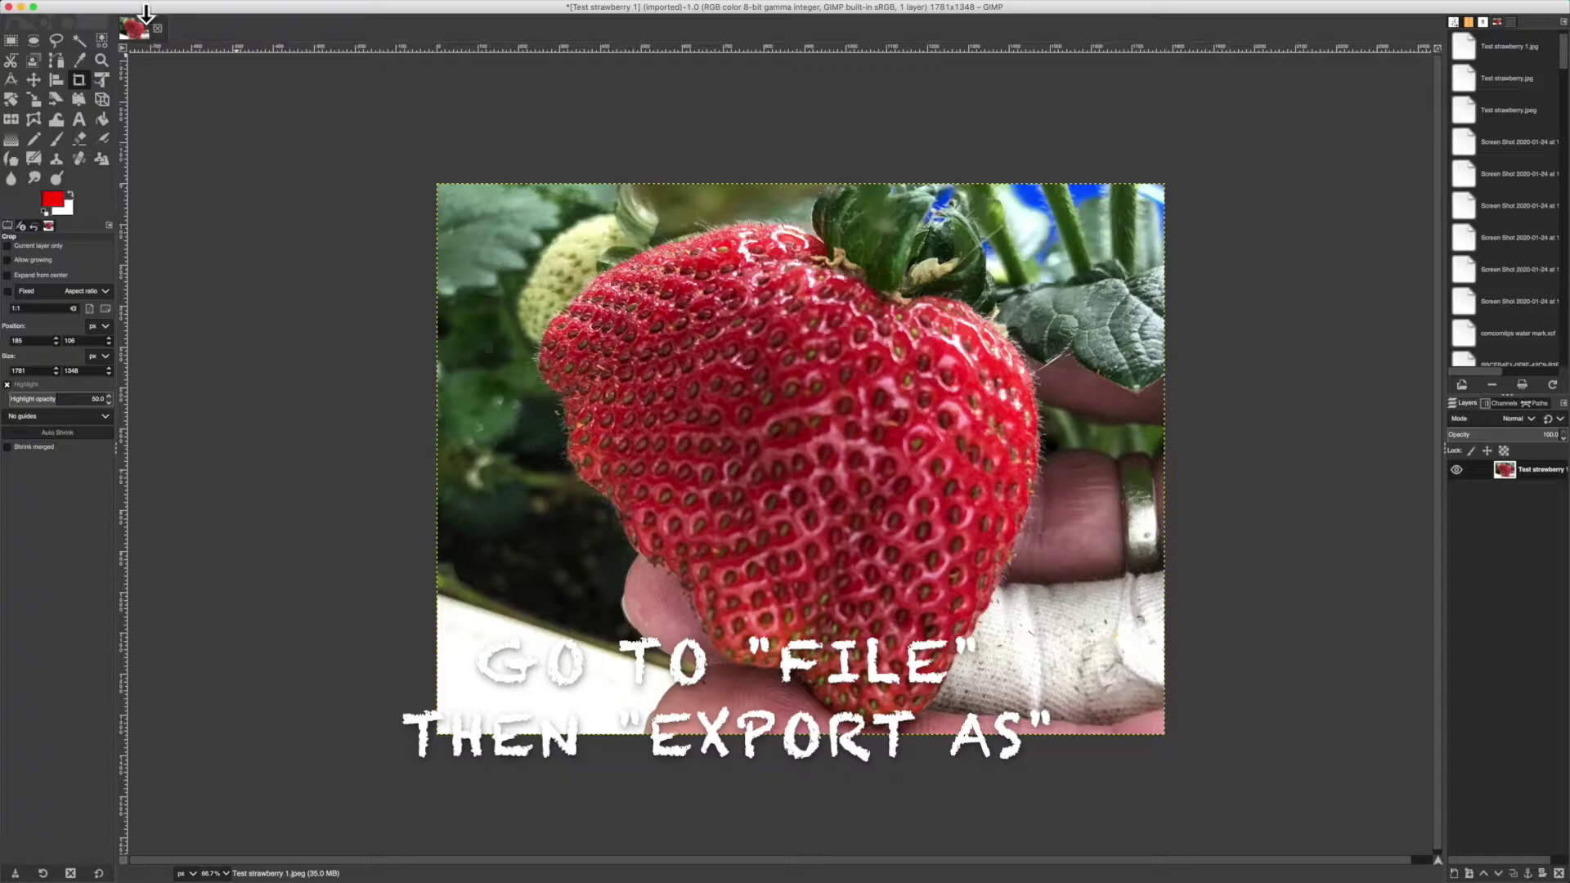
# - Export the cropped image to the Pictures folder as Test strawberry 3.jpeg with the default JPEG settings
pyautogui.click(100, 6)
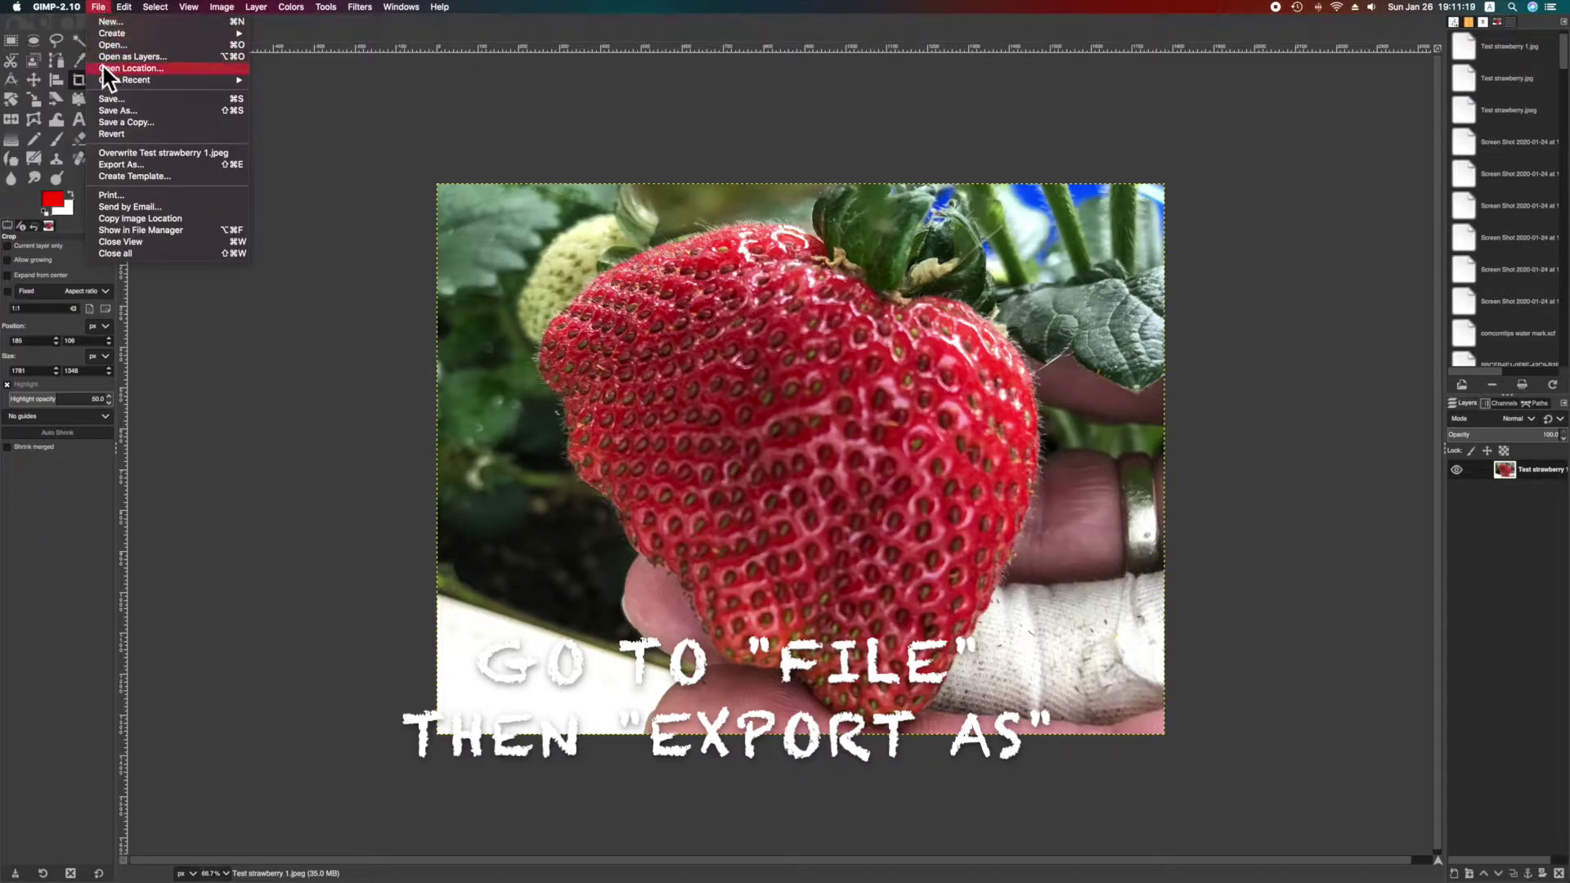
pyautogui.click(121, 165)
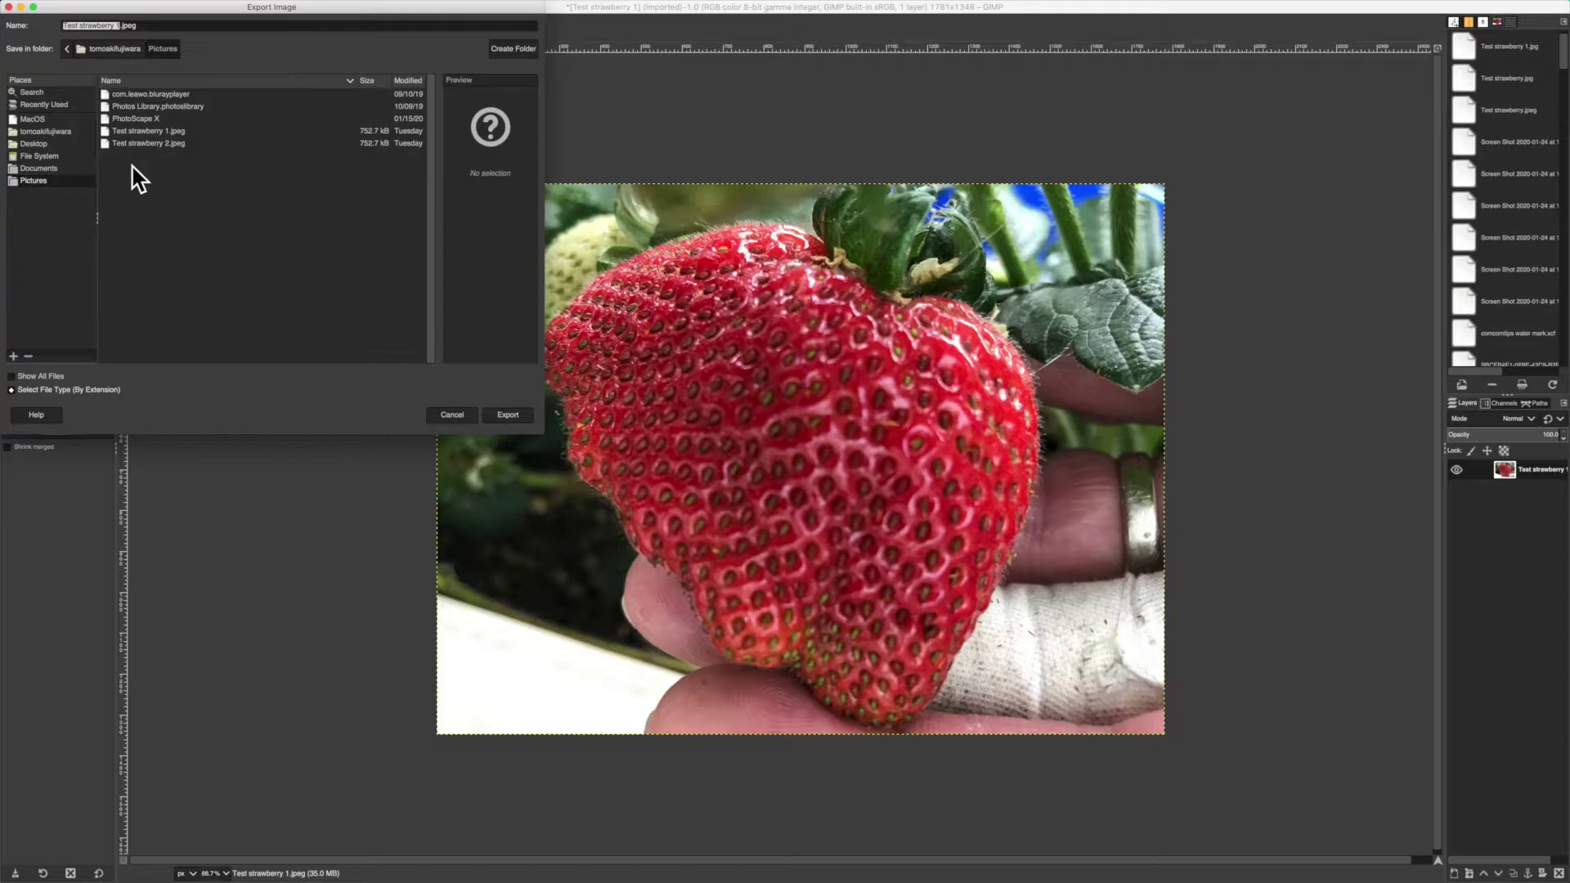
pyautogui.click(119, 27)
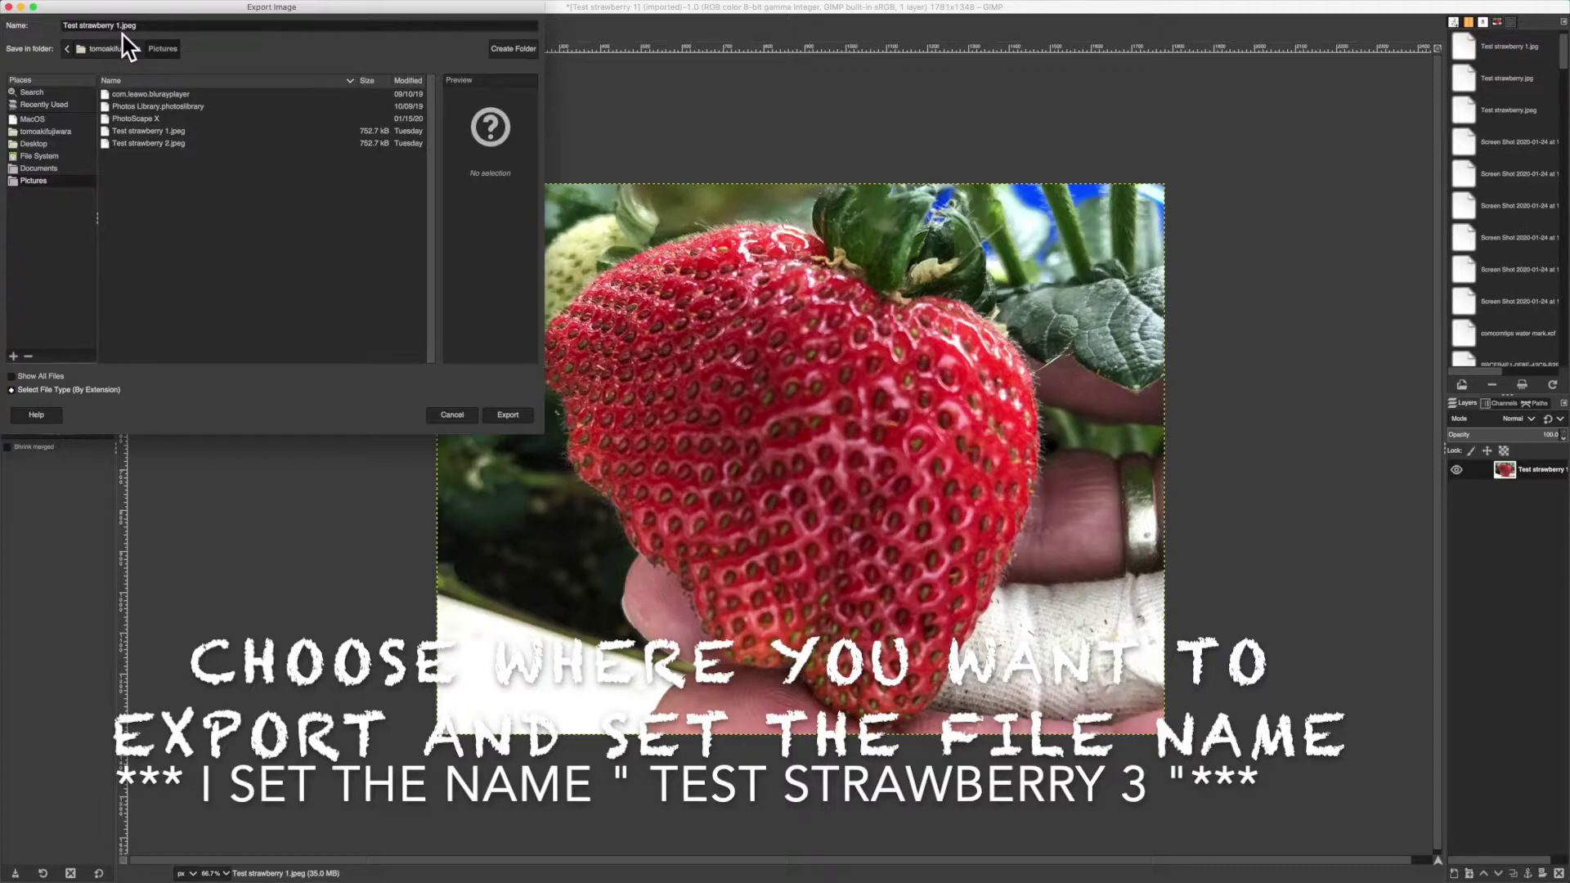
pyautogui.press('BackSpace')
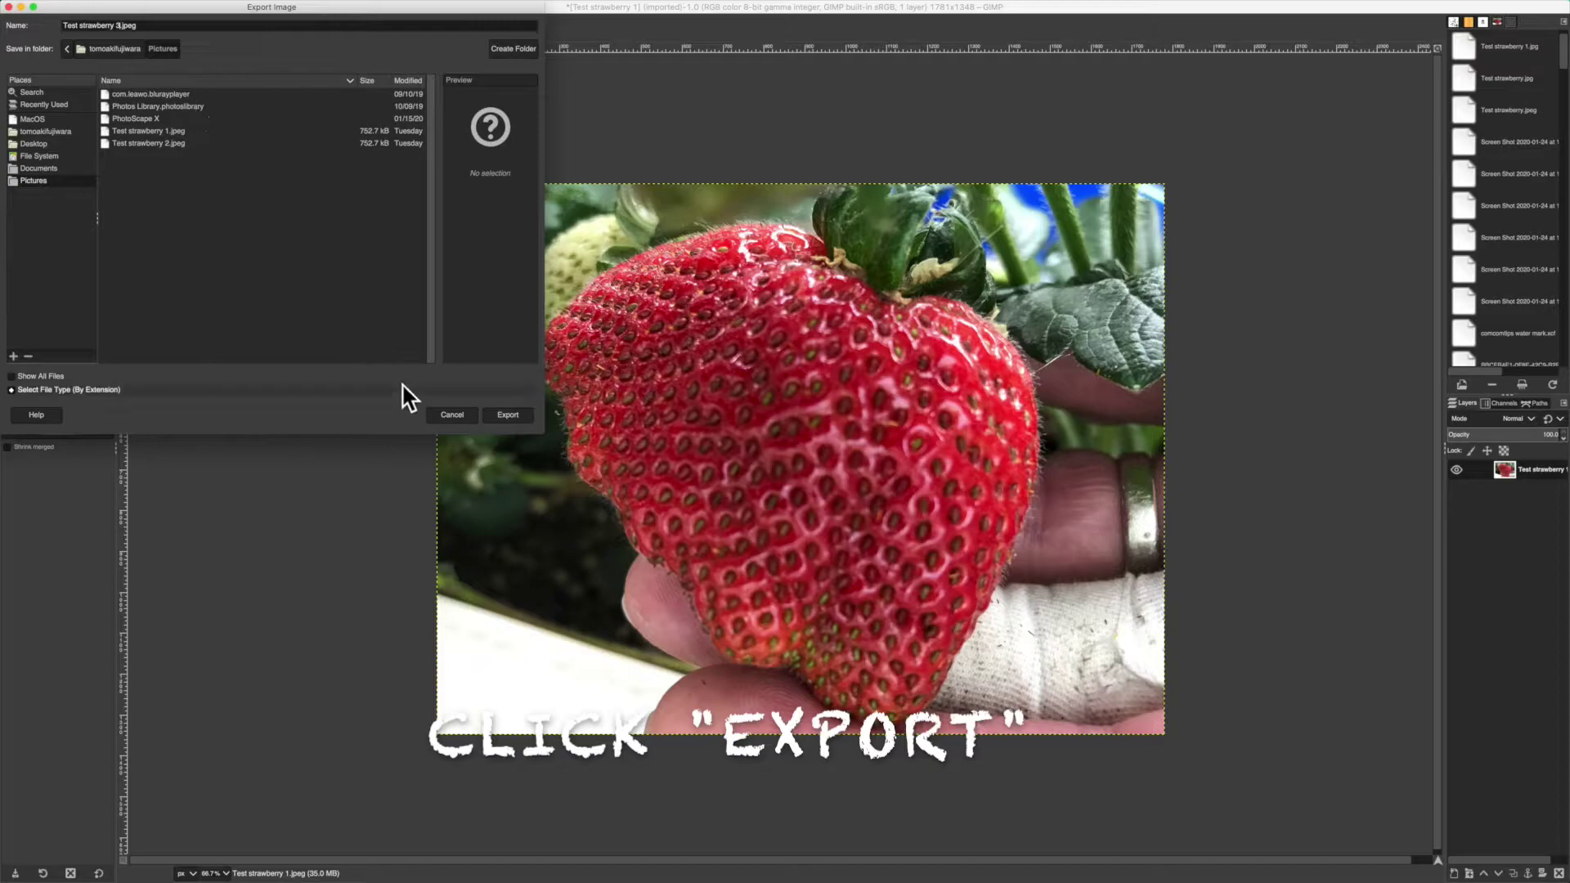
pyautogui.click(506, 415)
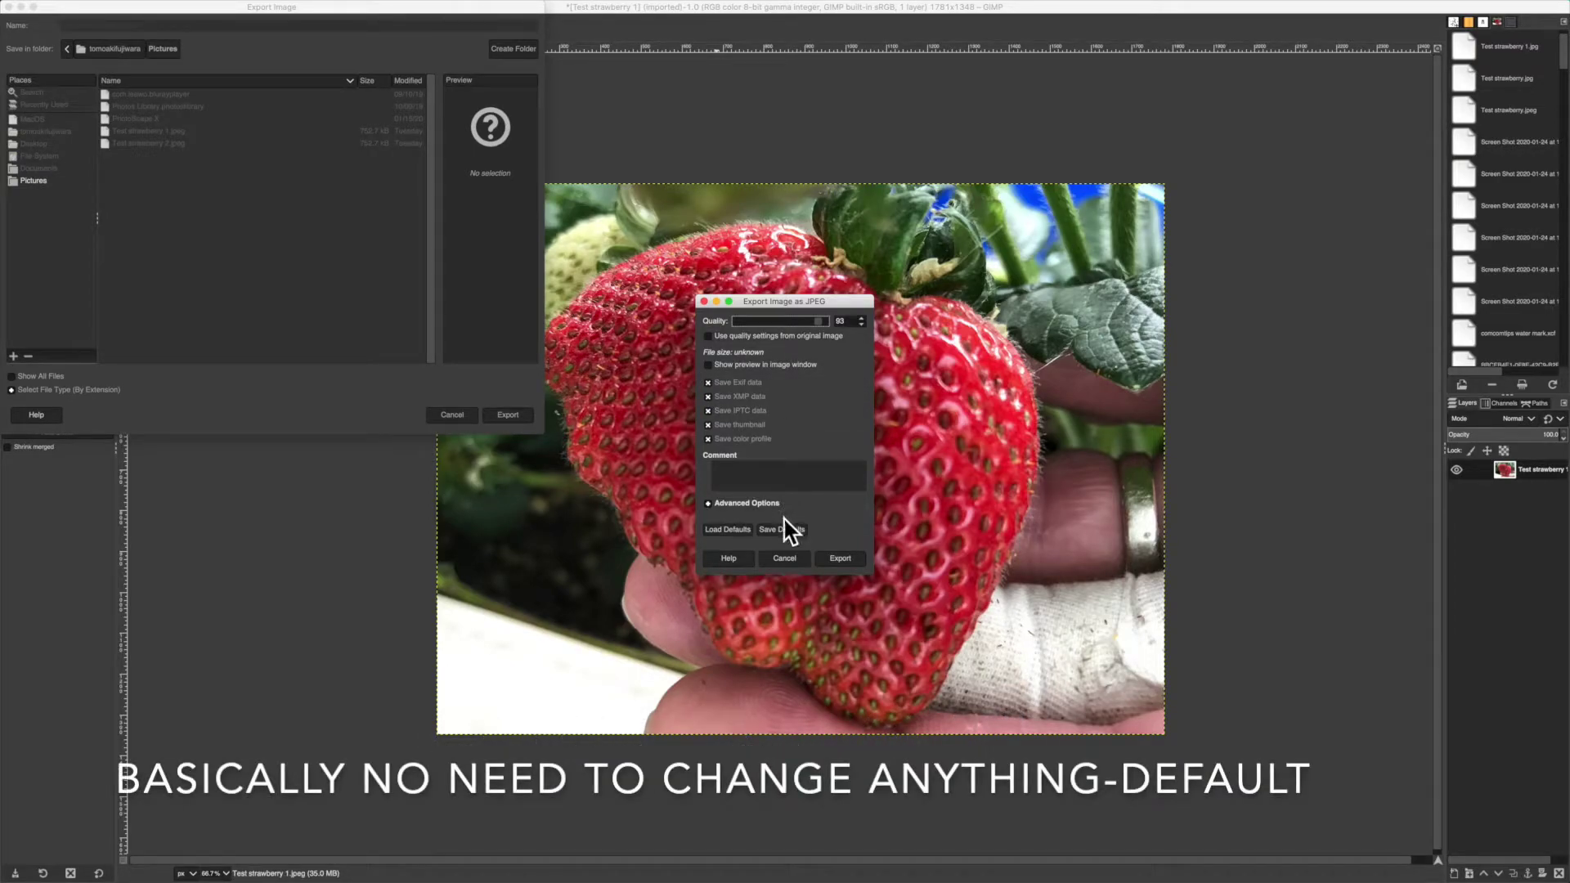
pyautogui.click(839, 559)
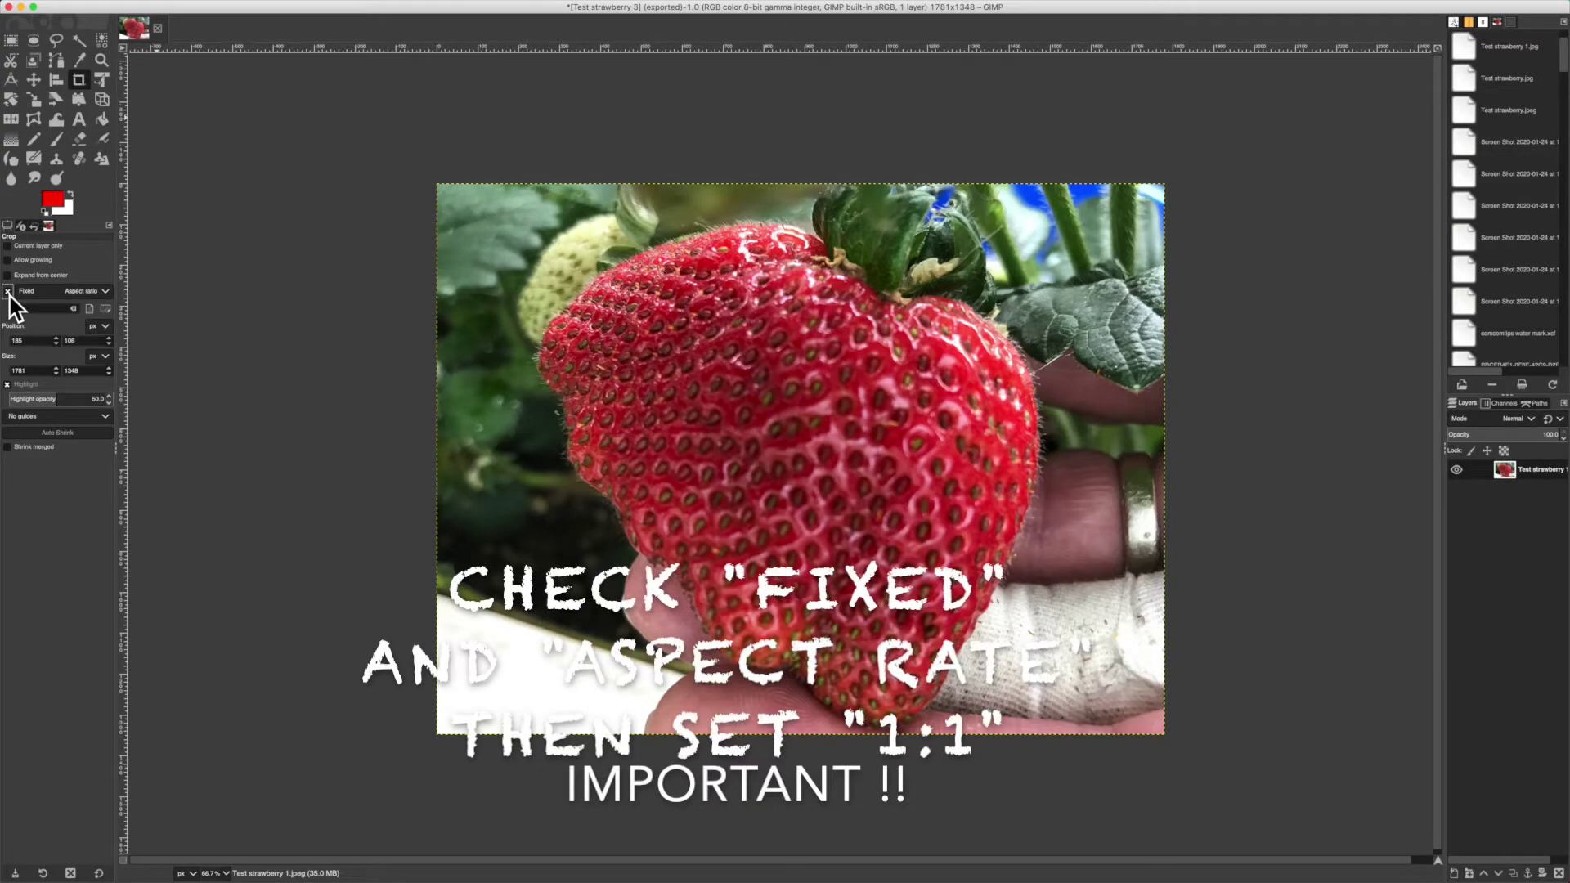
# - Crop the image with a fixed 1:1 aspect ratio to a square of about 1308 × 1308 px around the strawberry
pyautogui.click(104, 292)
pyautogui.click(90, 309)
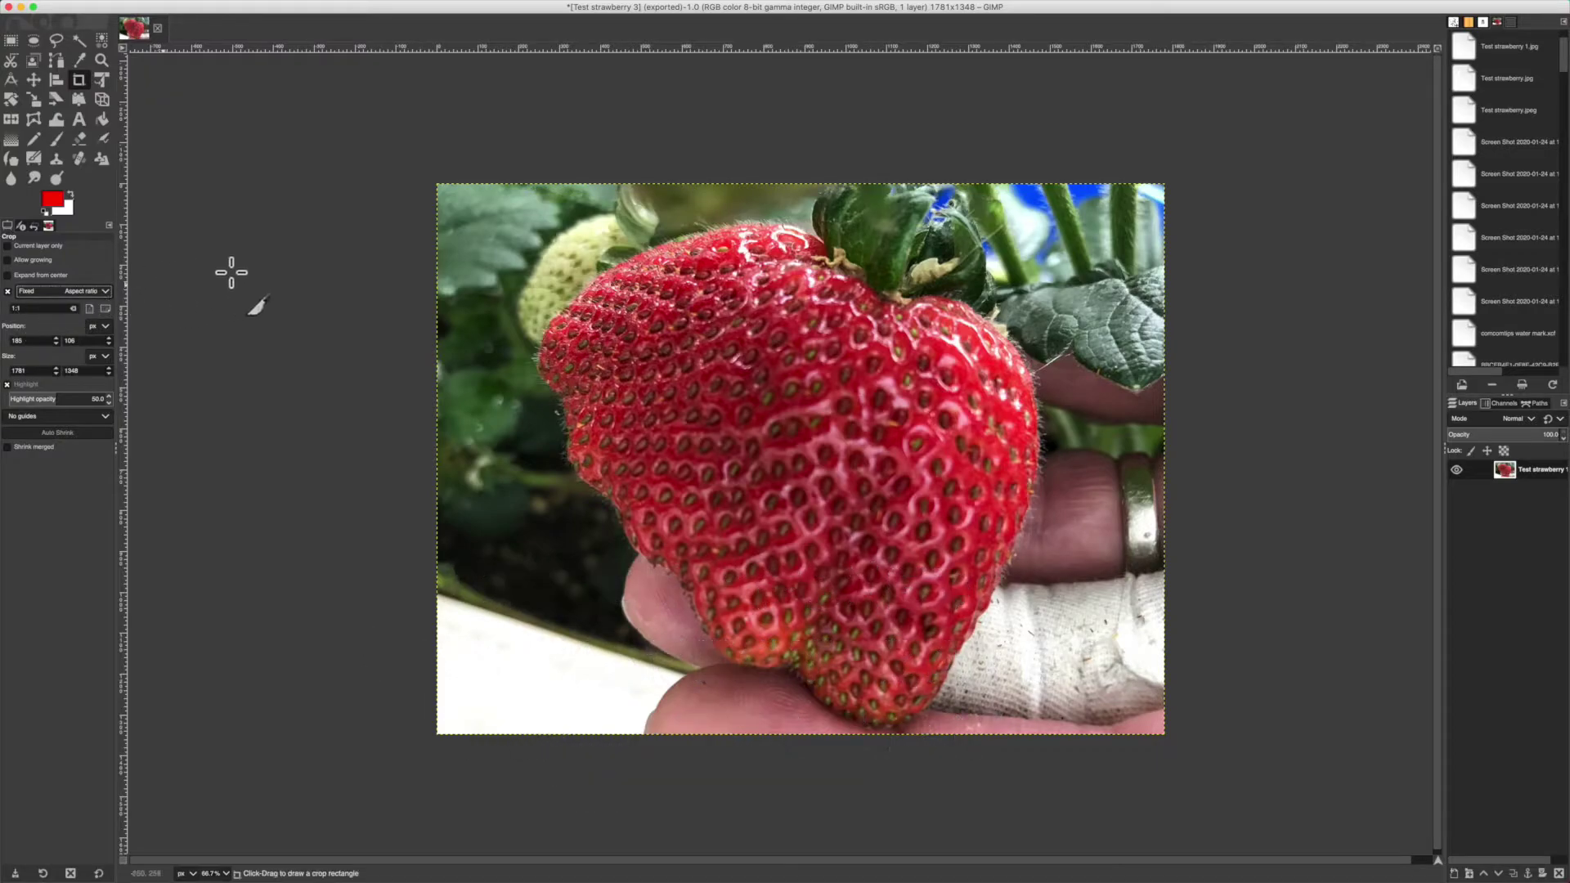
pyautogui.moveTo(530, 227)
pyautogui.mouseDown()
pyautogui.moveTo(570, 267)
pyautogui.moveTo(542, 277)
pyautogui.moveTo(601, 388)
pyautogui.moveTo(707, 462)
pyautogui.moveTo(760, 541)
pyautogui.moveTo(1083, 727)
pyautogui.mouseUp()
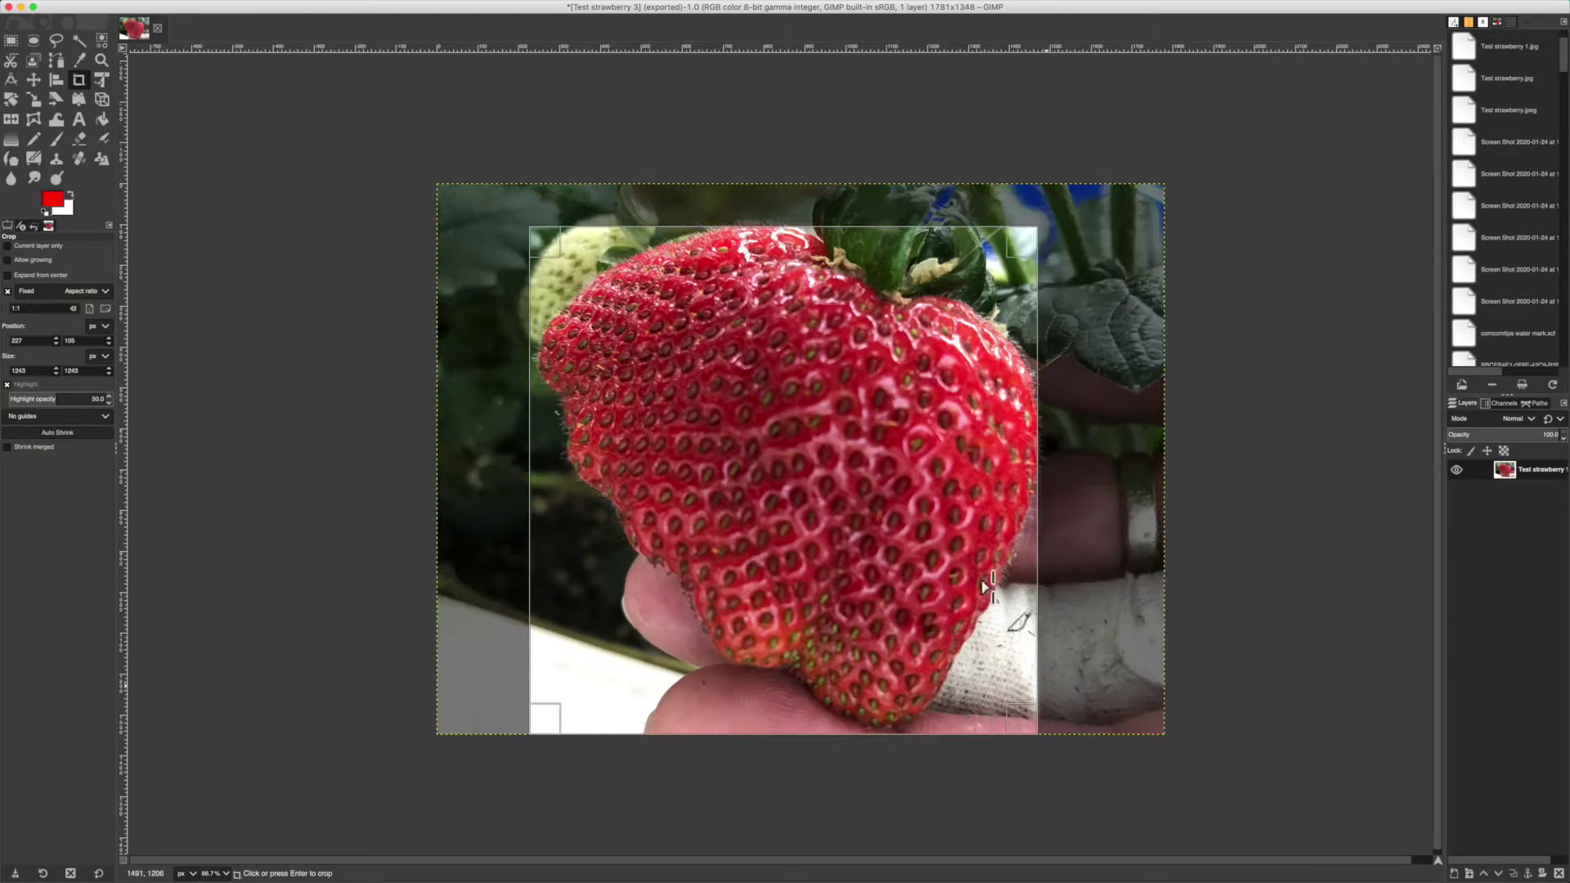
pyautogui.moveTo(890, 448); pyautogui.dragTo(894, 416)
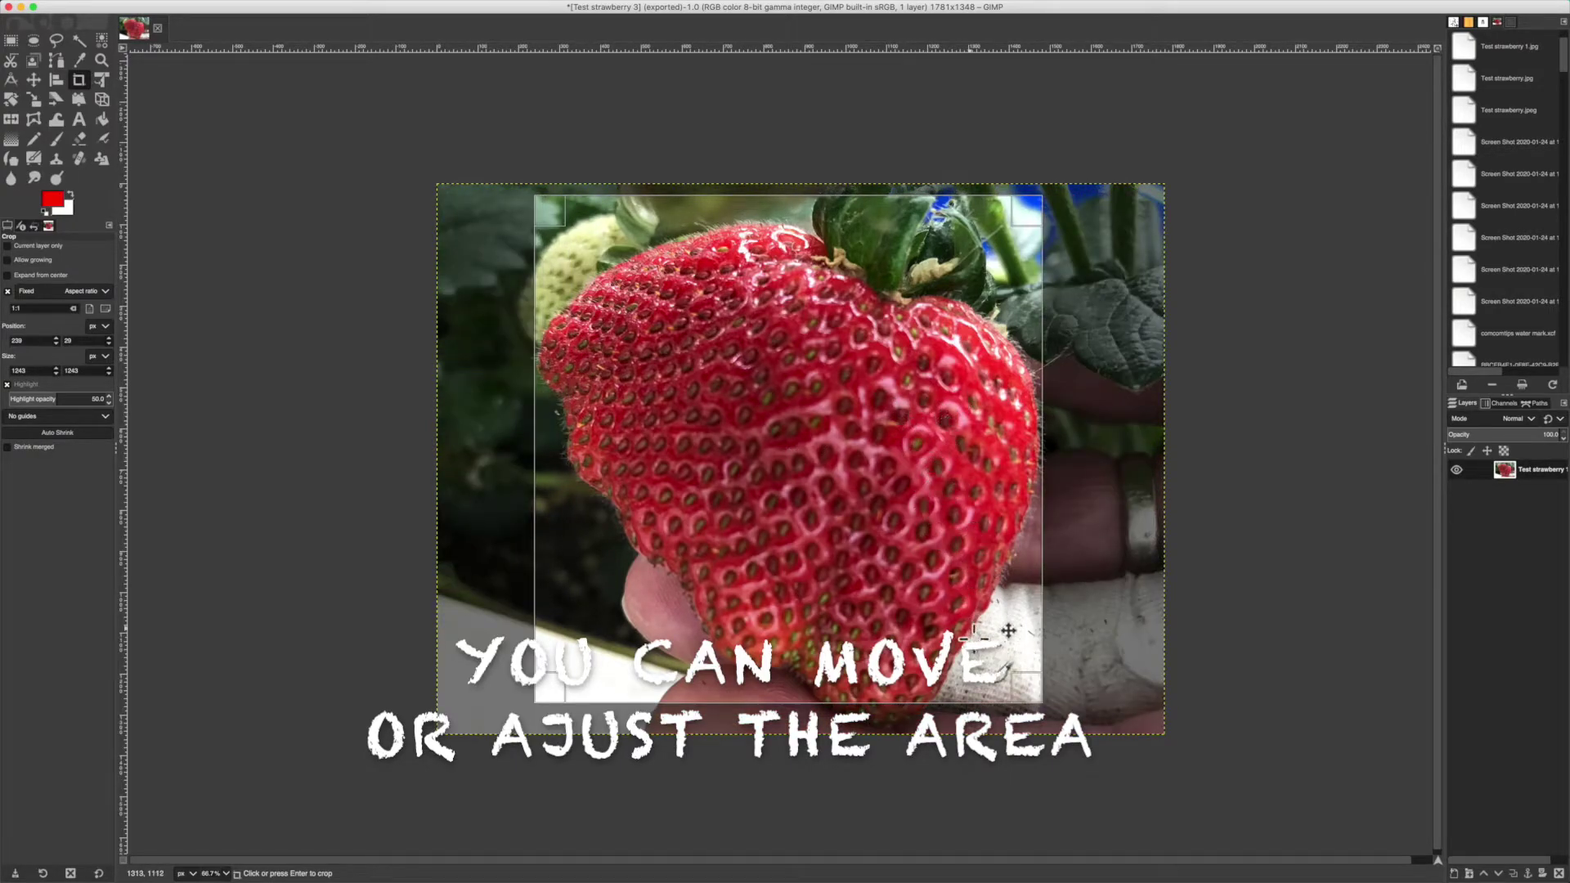
pyautogui.moveTo(959, 685); pyautogui.dragTo(984, 743)
pyautogui.moveTo(851, 607); pyautogui.dragTo(849, 611)
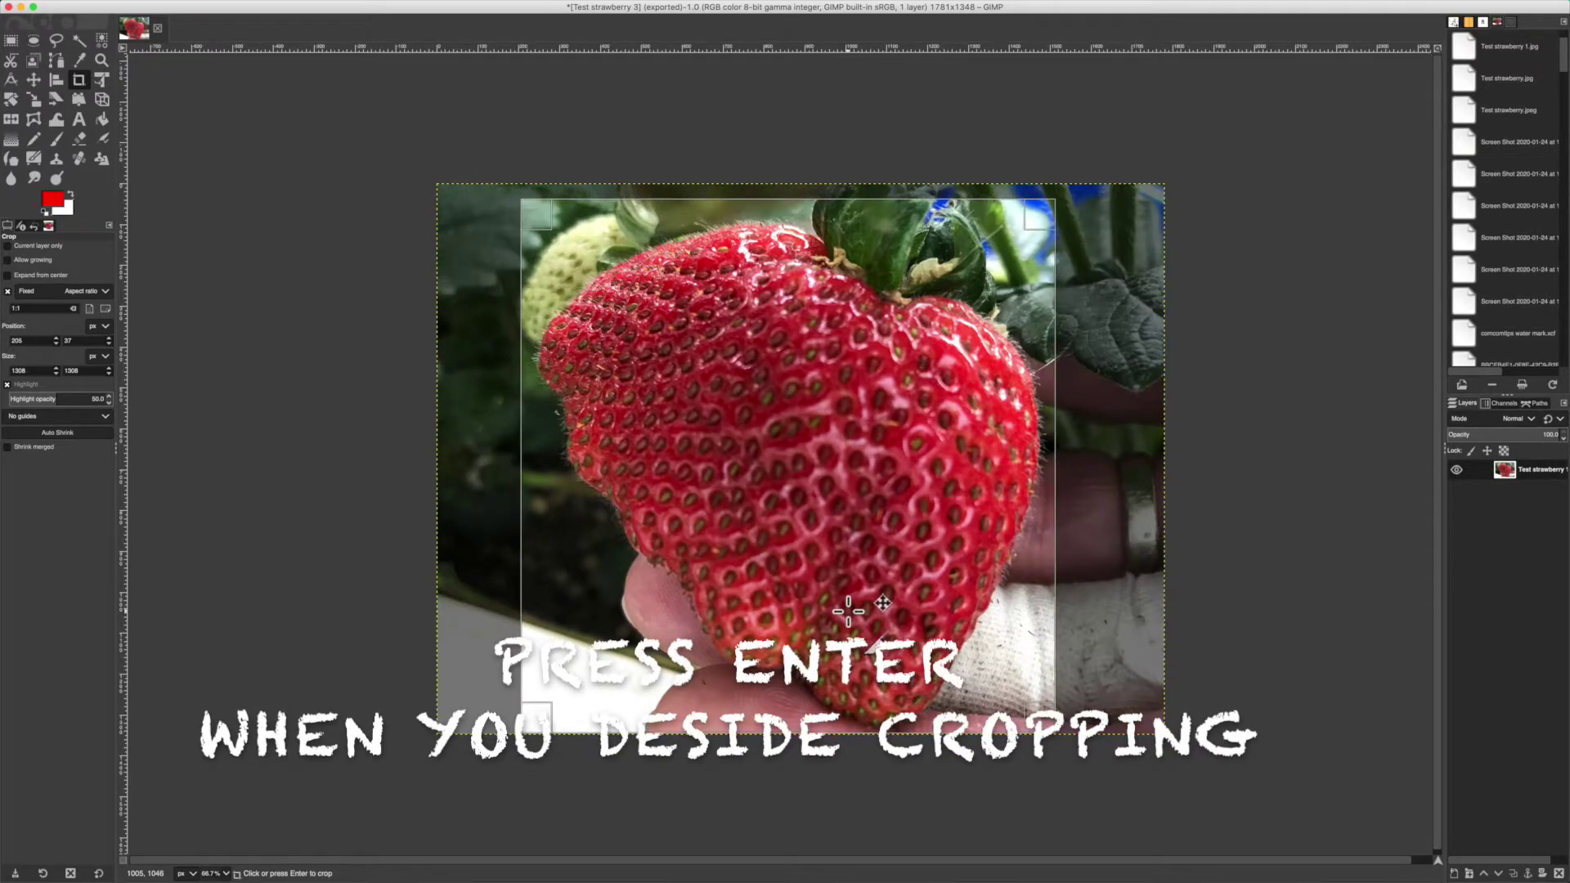
pyautogui.press('Return')
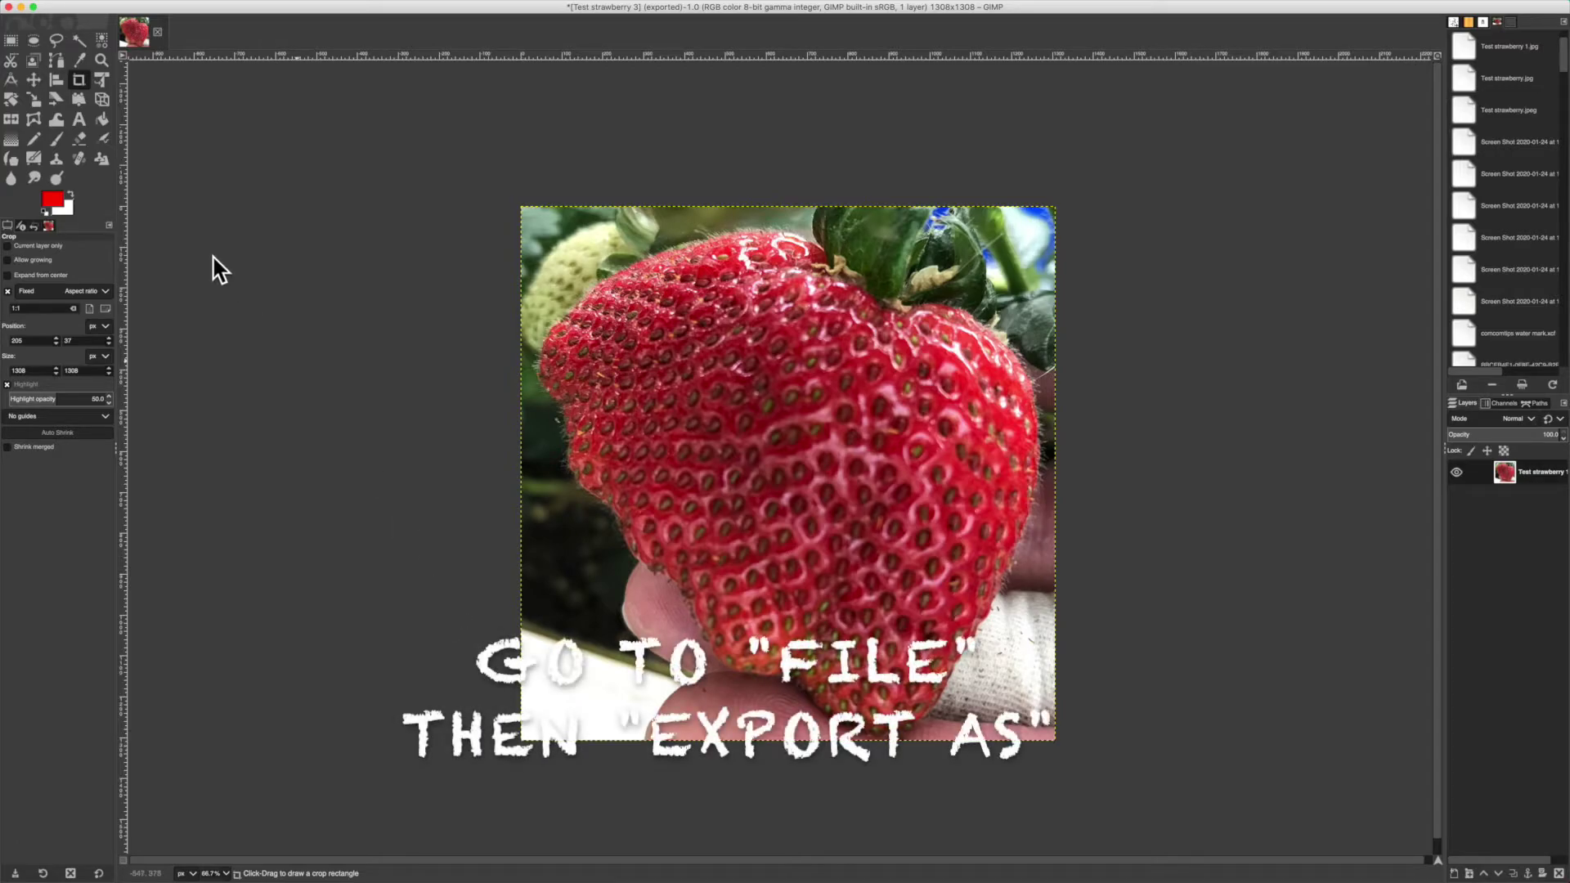
# - Start exporting the square image to the Pictures folder and set its file name to Test strawberry 4.jpeg
pyautogui.moveTo(78, 11)
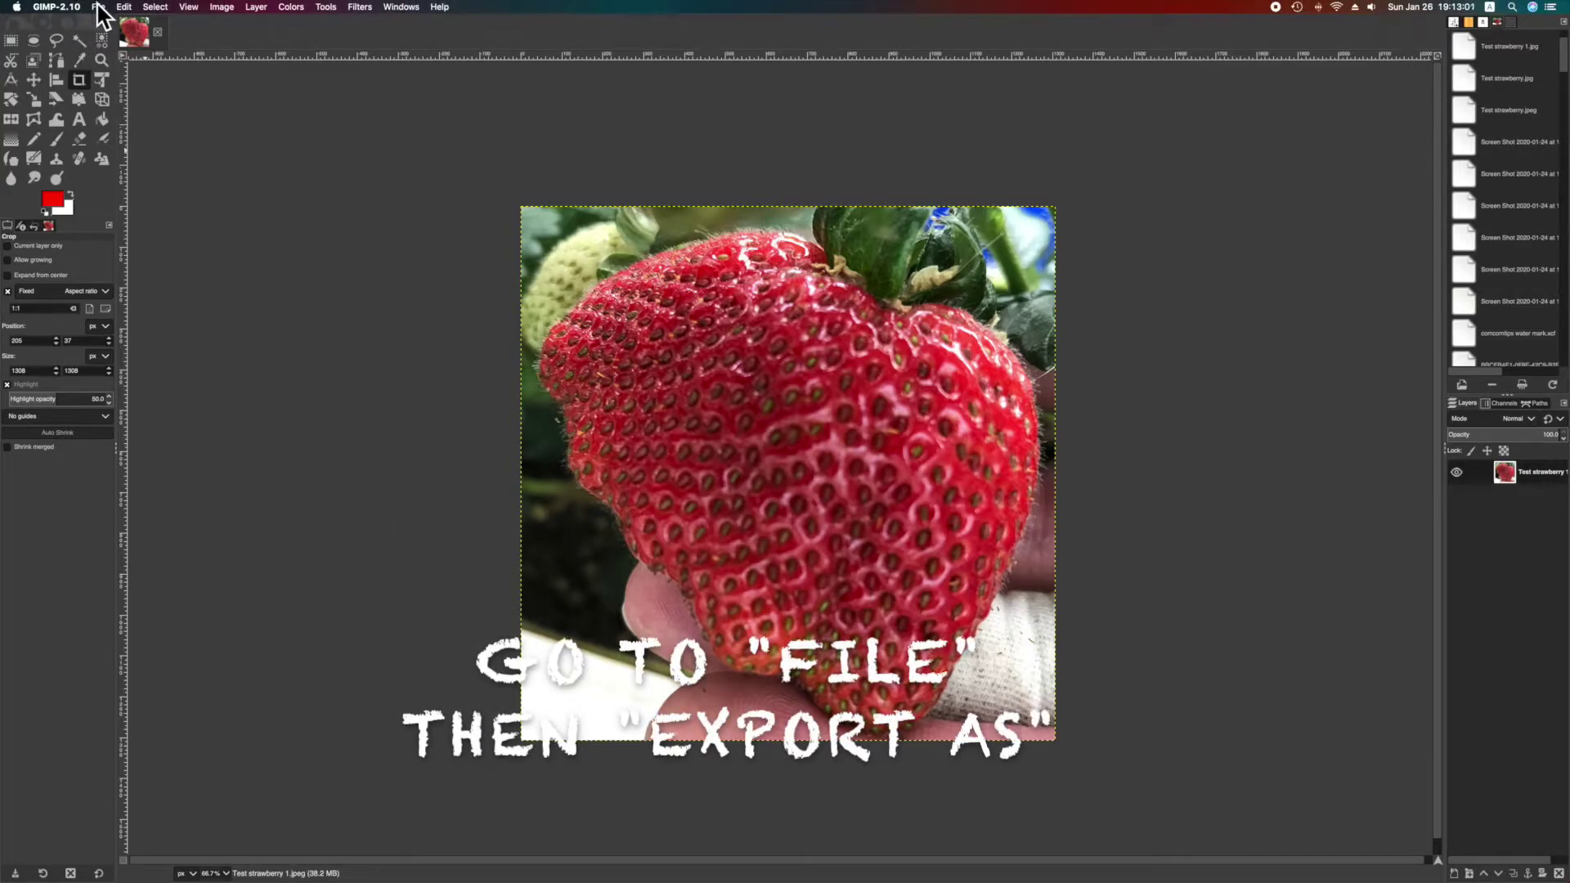
pyautogui.click(99, 8)
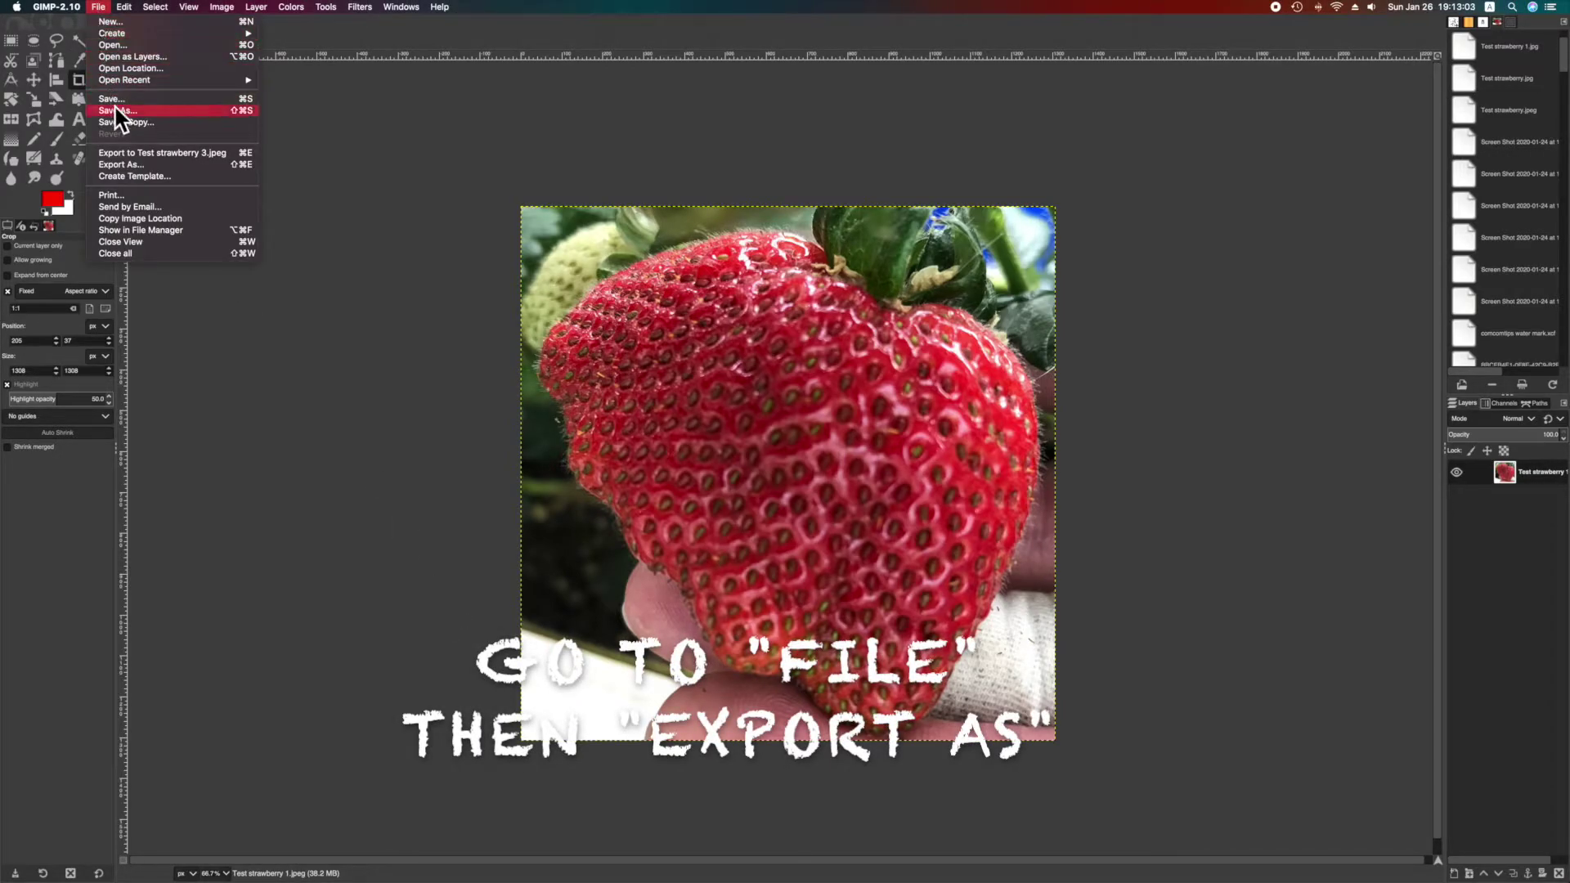
pyautogui.click(129, 164)
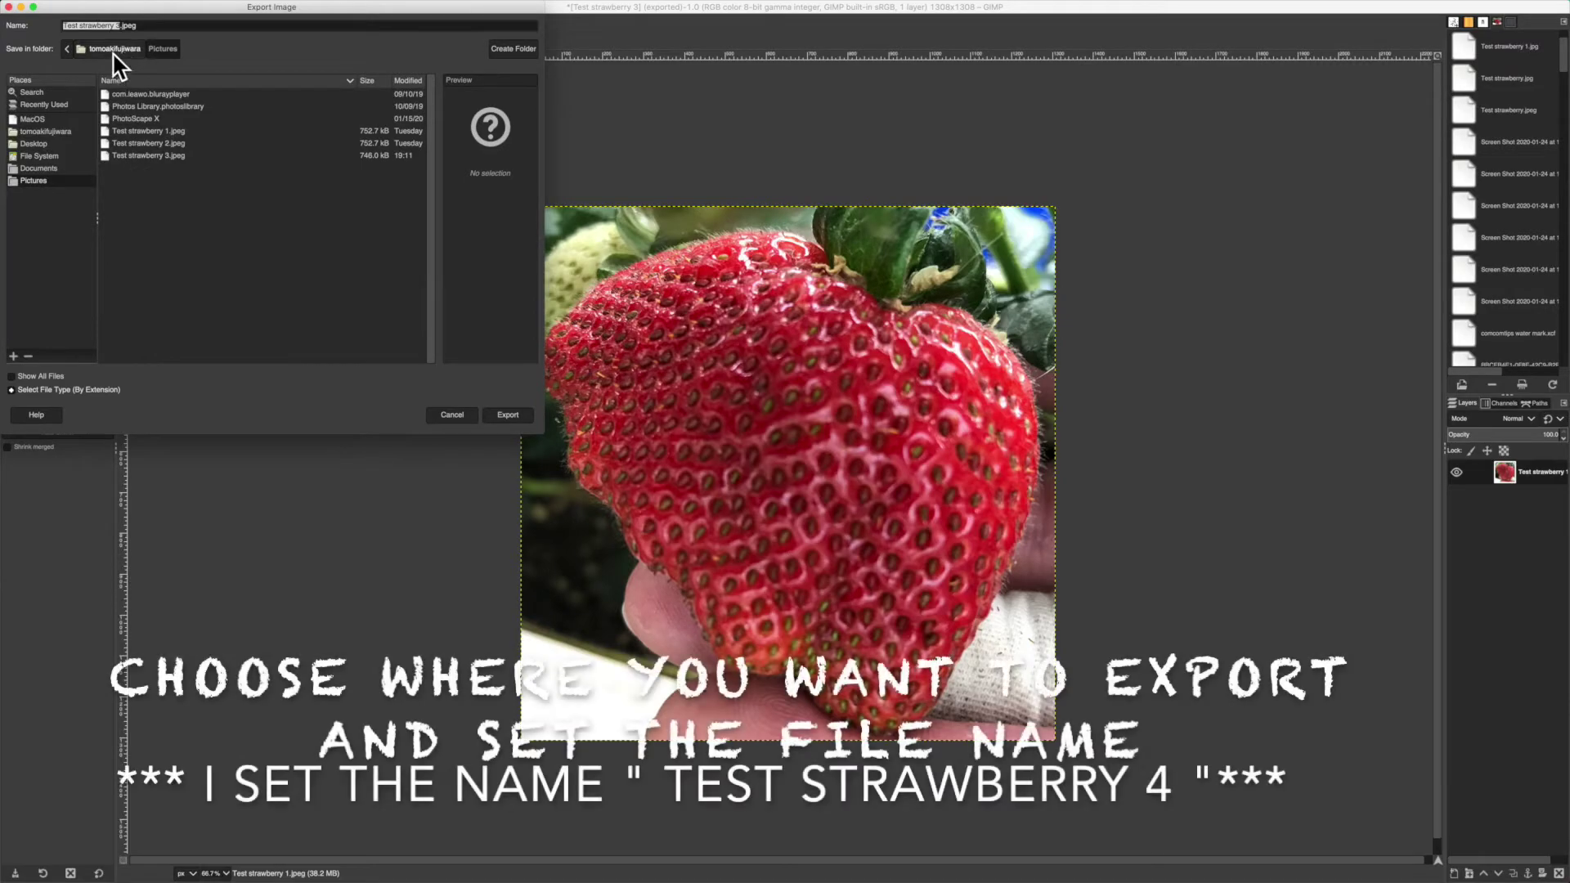
pyautogui.click(115, 25)
pyautogui.press('Delete')
pyautogui.write('4')
# - Choose JPEG image as the export file type and export Test strawberry 4.jpg with the default JPEG settings
pyautogui.click(97, 391)
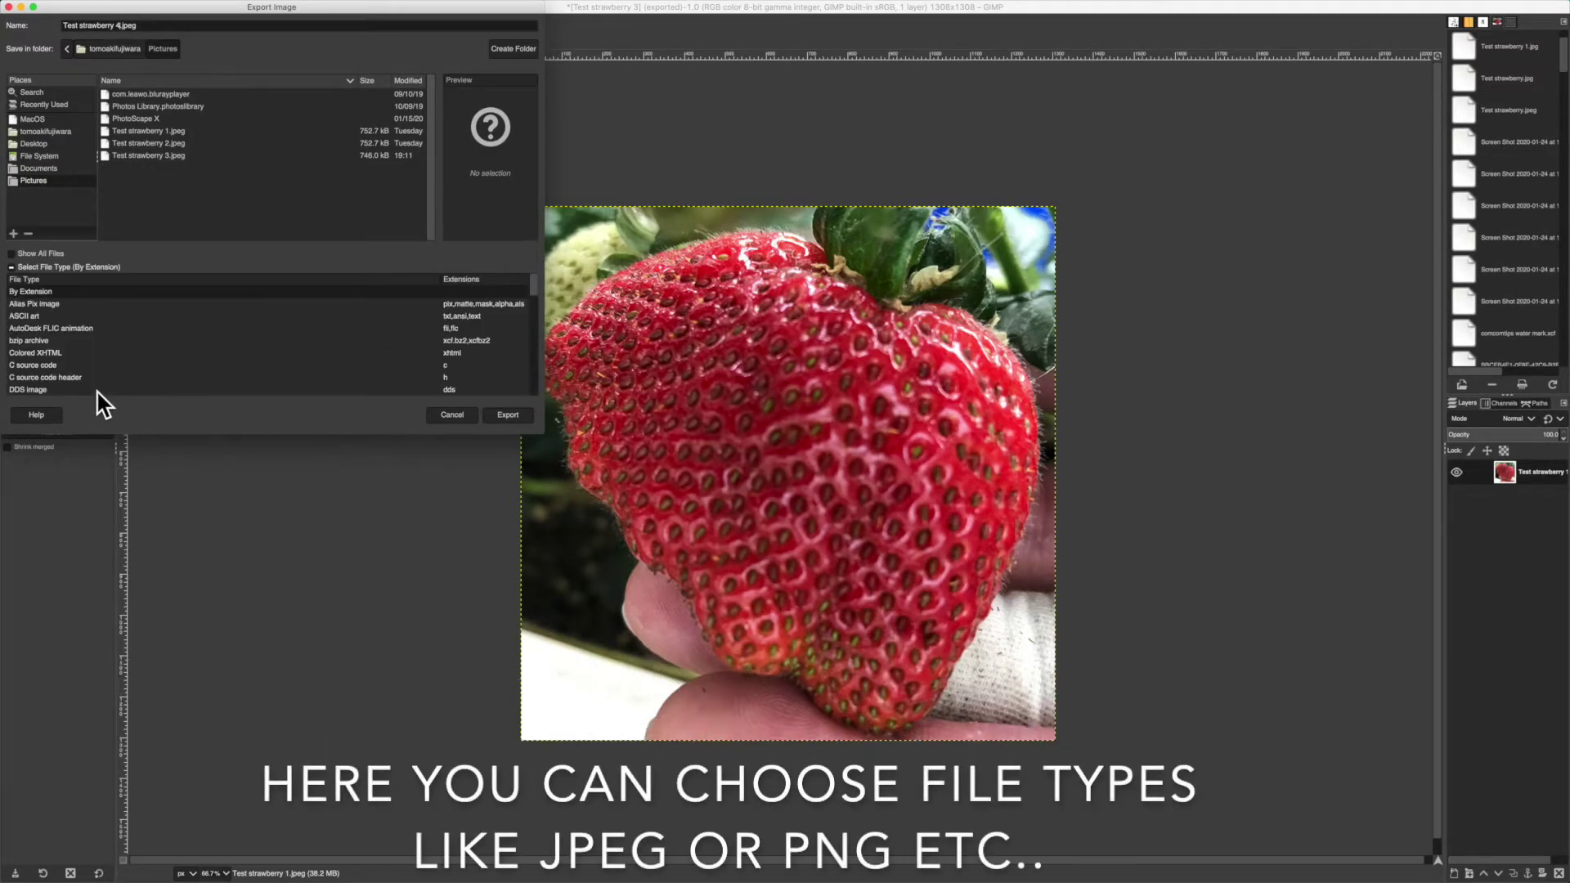
pyautogui.scroll(-10, 101, 350)
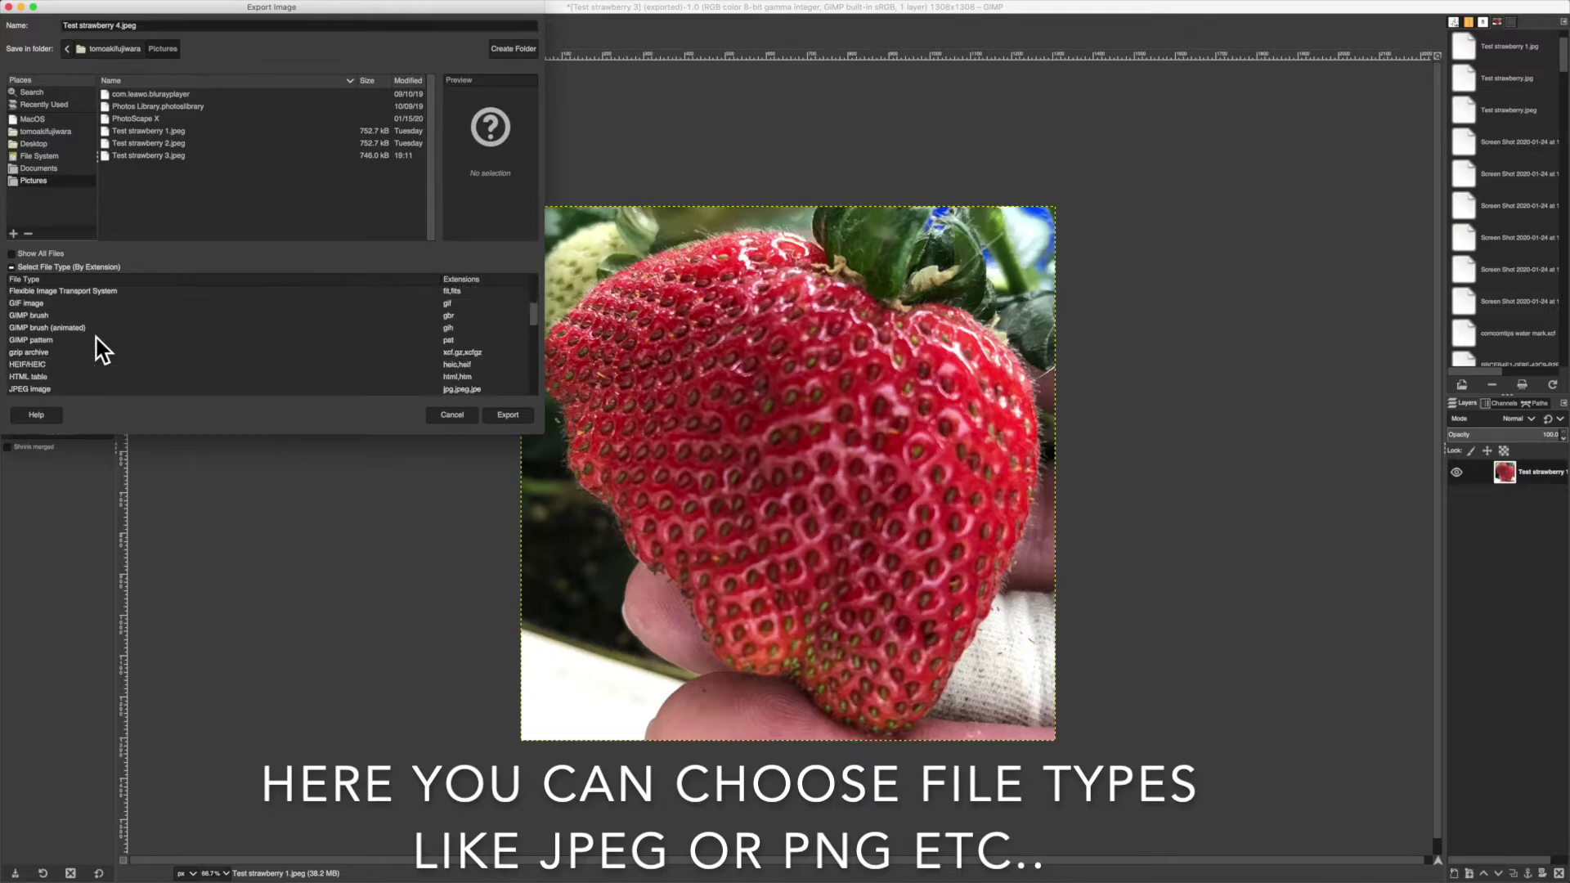
pyautogui.scroll(5, 102, 350)
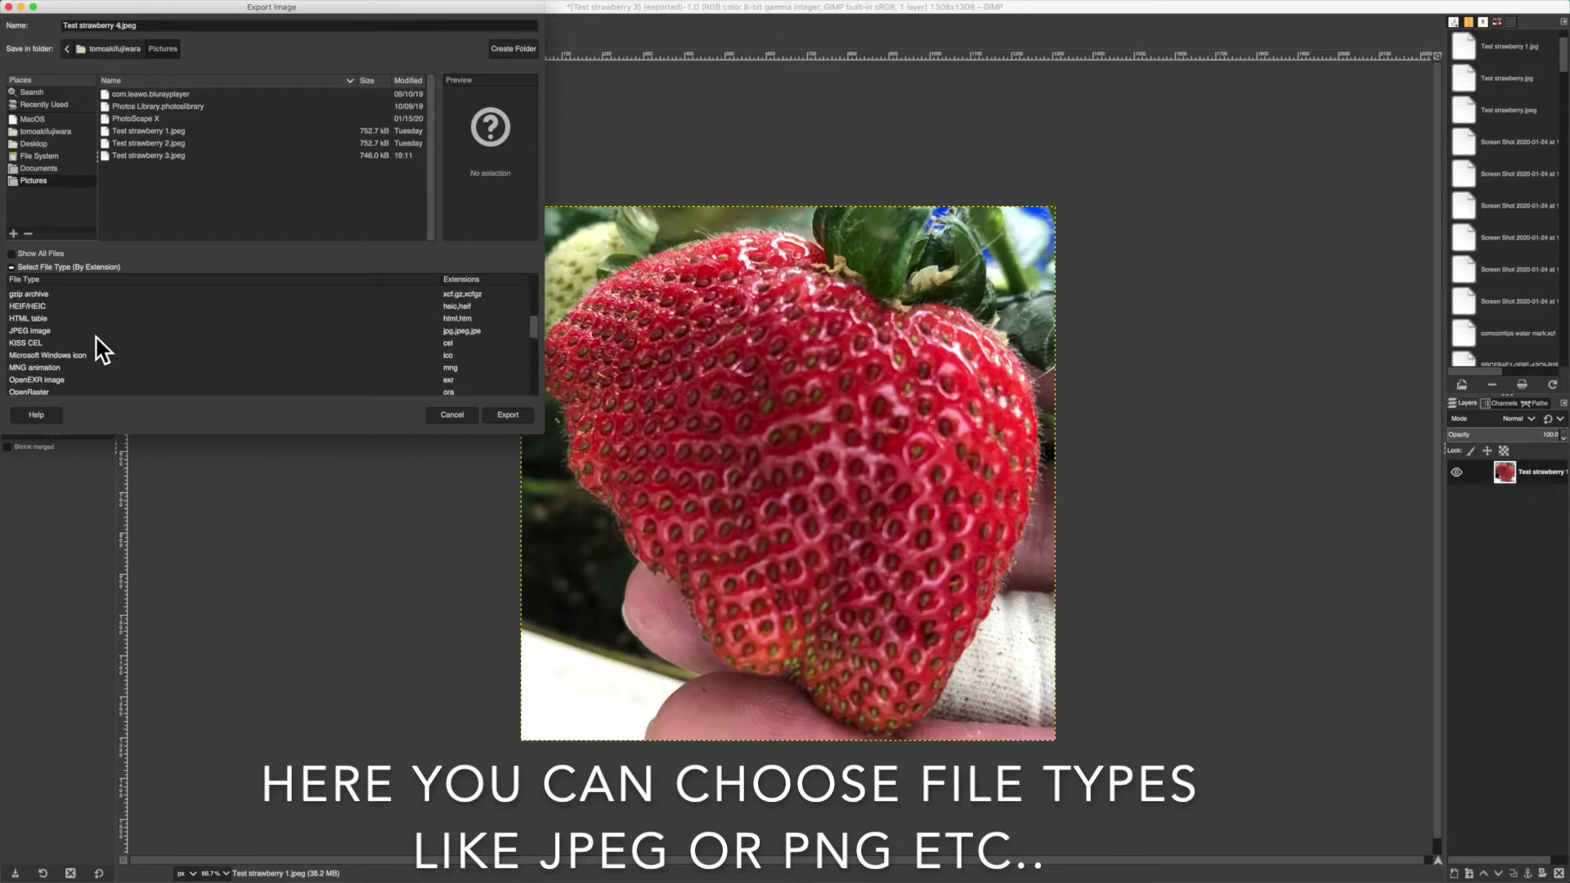
pyautogui.click(34, 331)
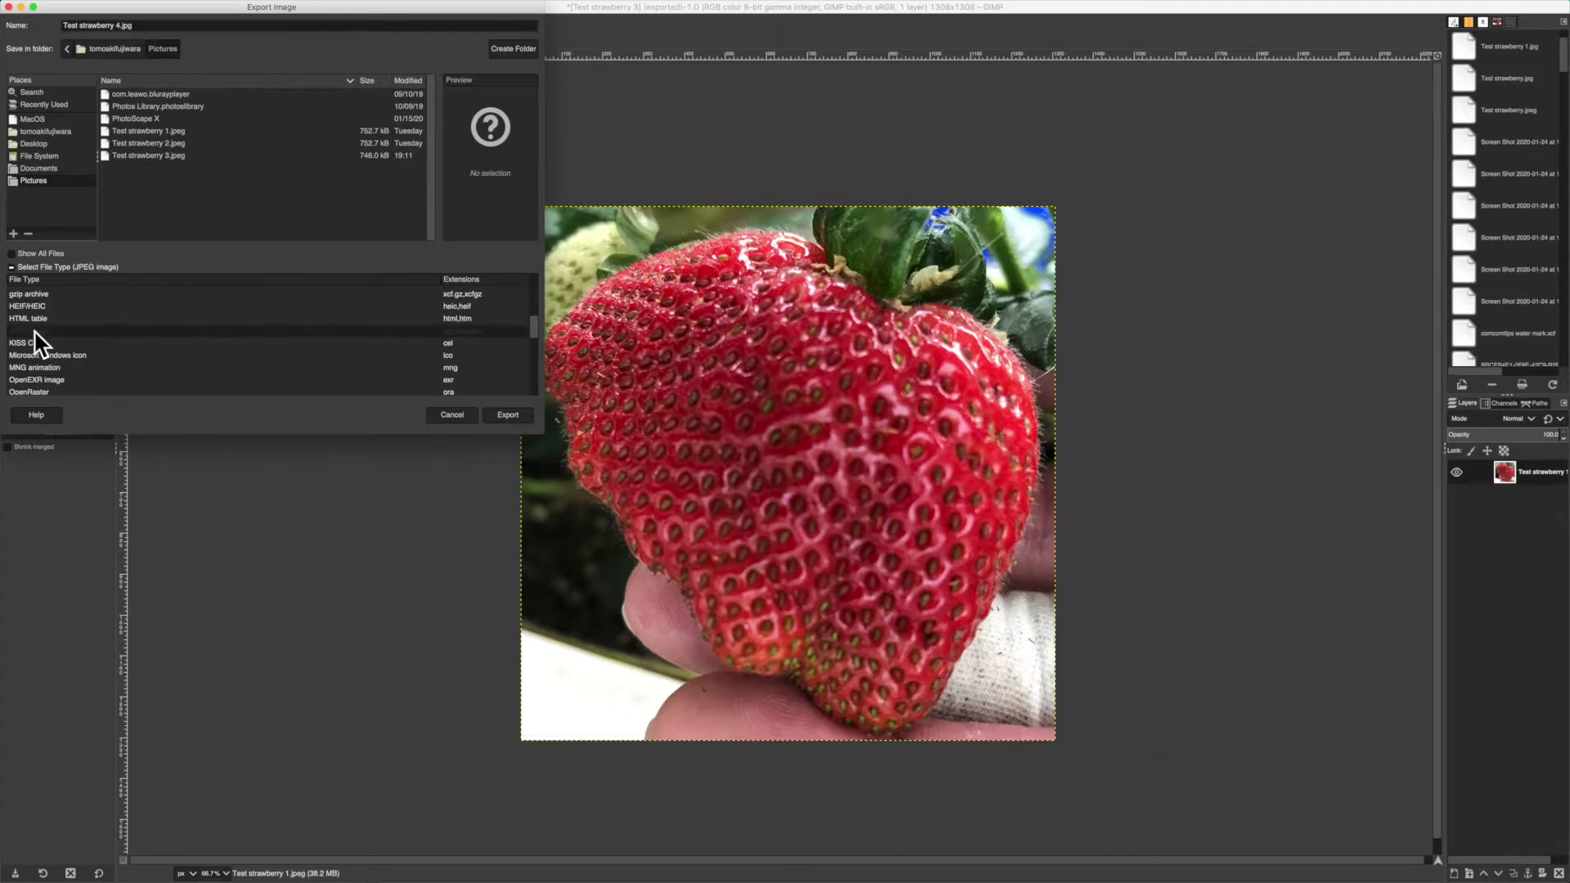
pyautogui.click(507, 415)
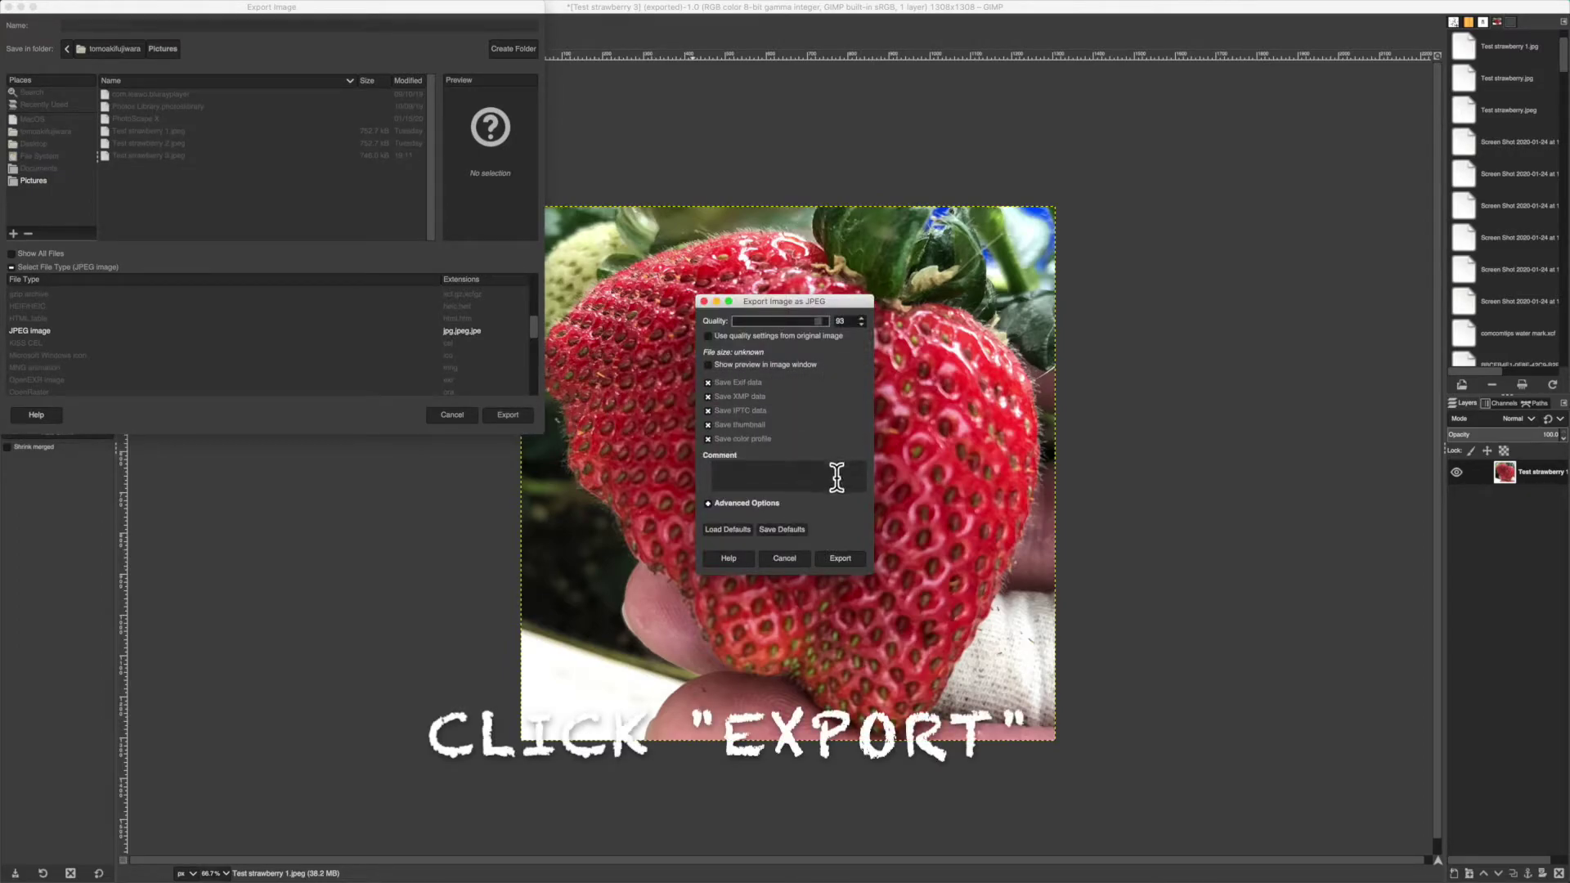
pyautogui.click(836, 555)
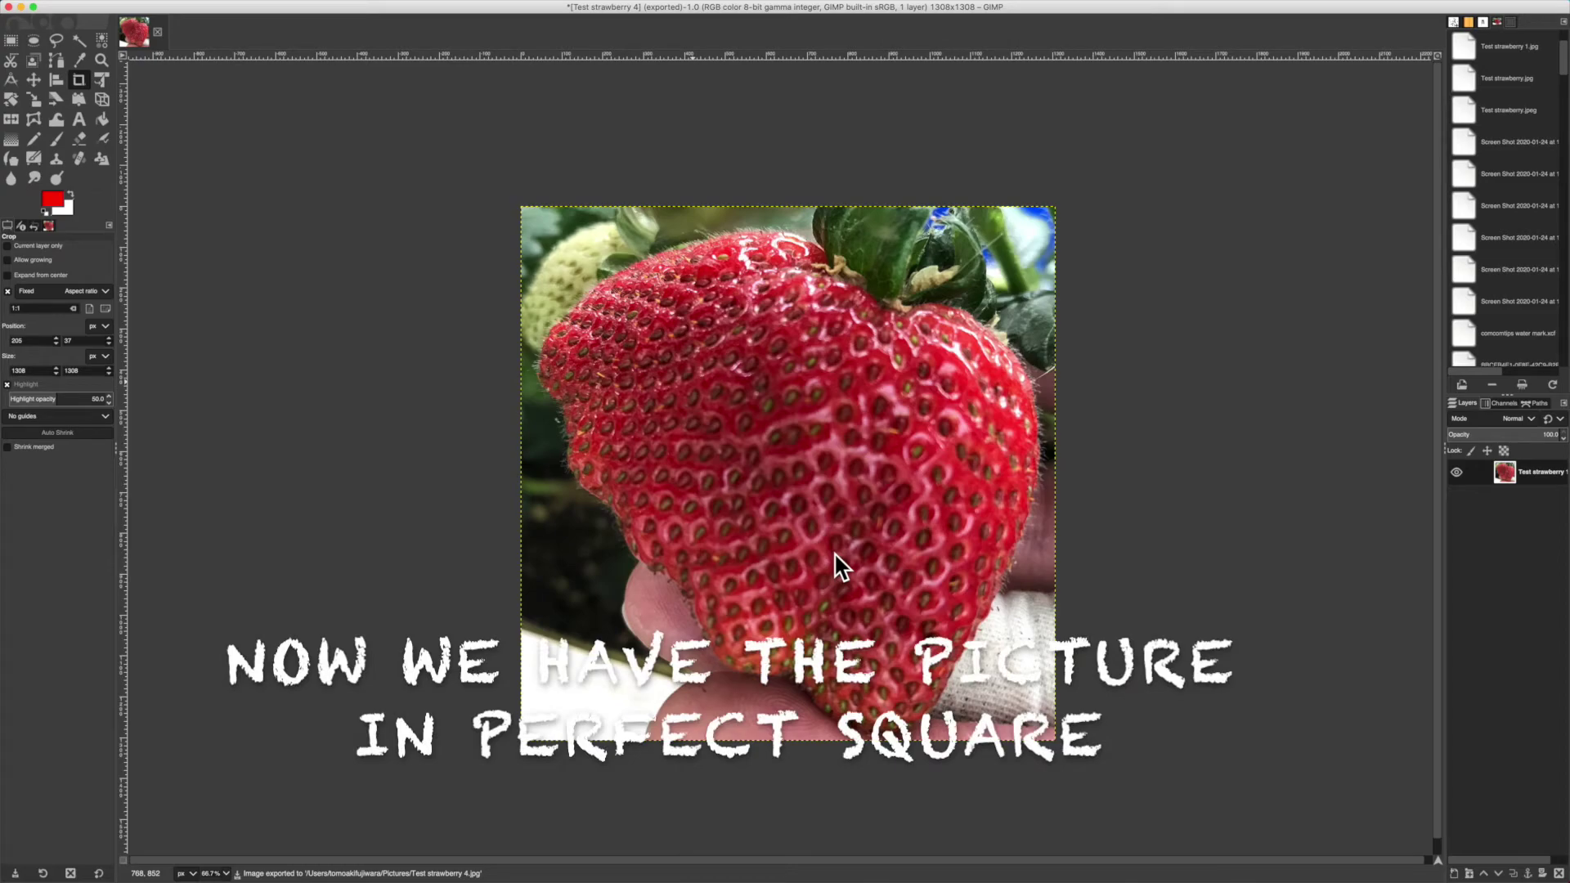
# - Scale the square image to 150 × 150 px with width and height linked, keeping the resolution at 300 pixels/in
pyautogui.hscroll(1, 835, 554)
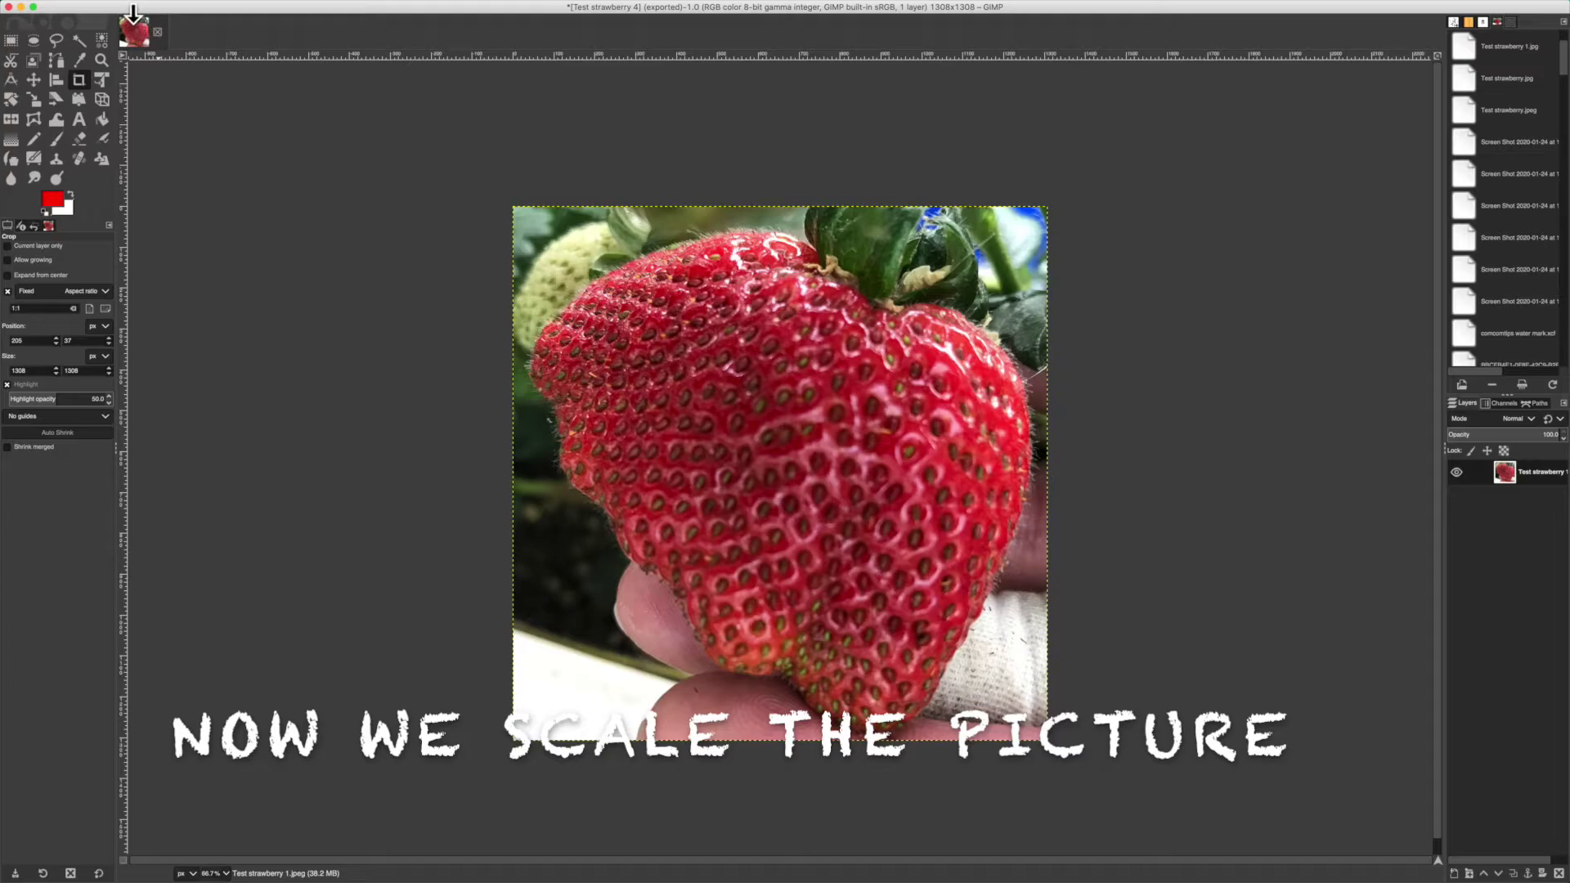
pyautogui.moveTo(122, 3)
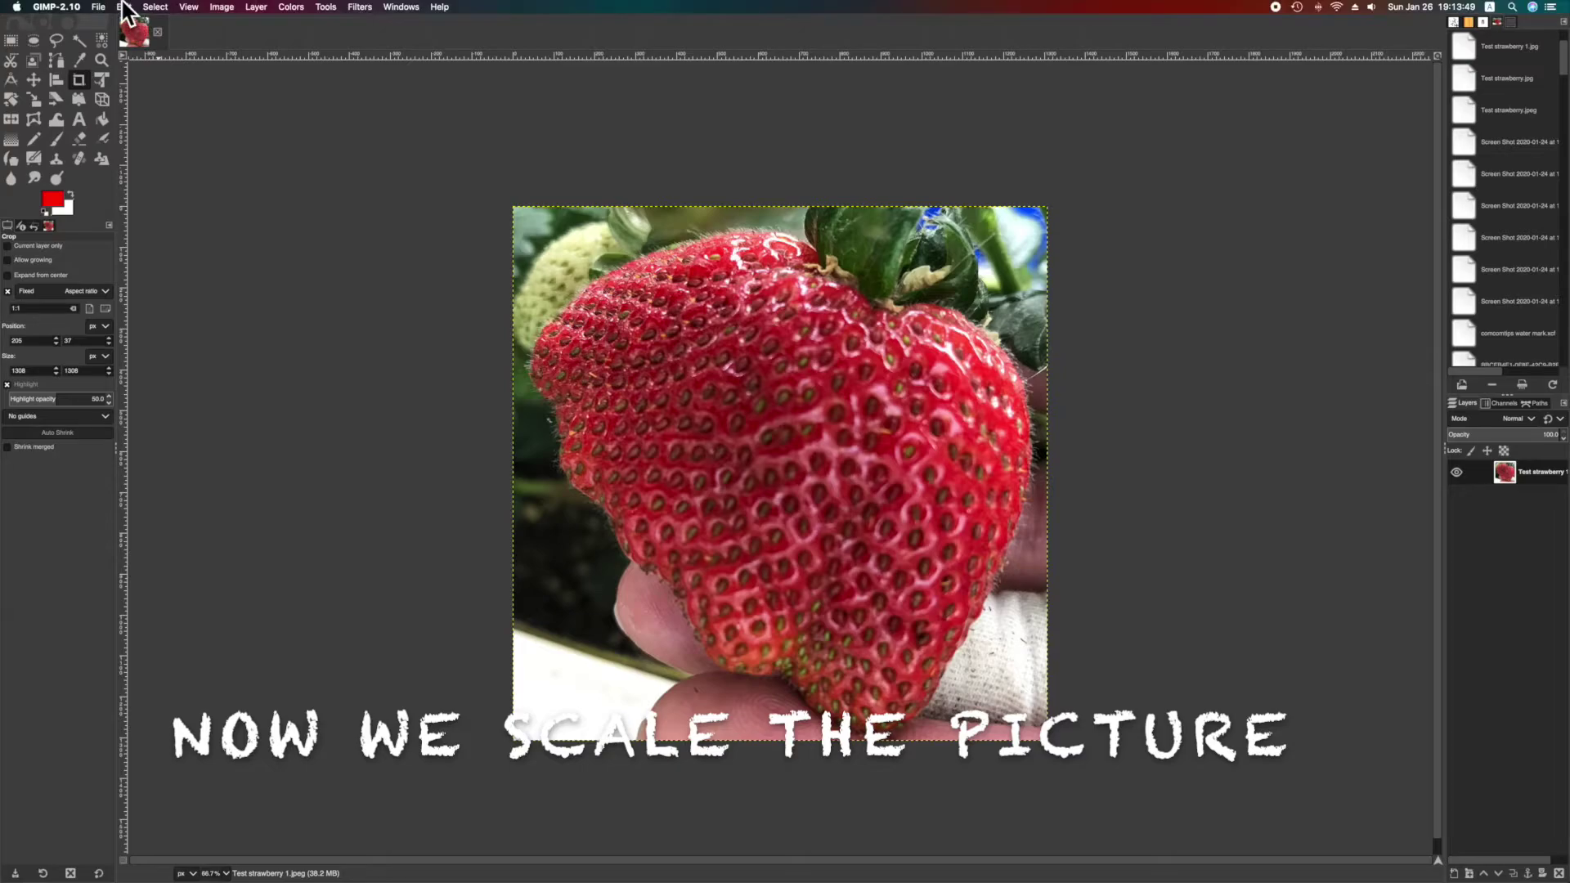
pyautogui.click(225, 6)
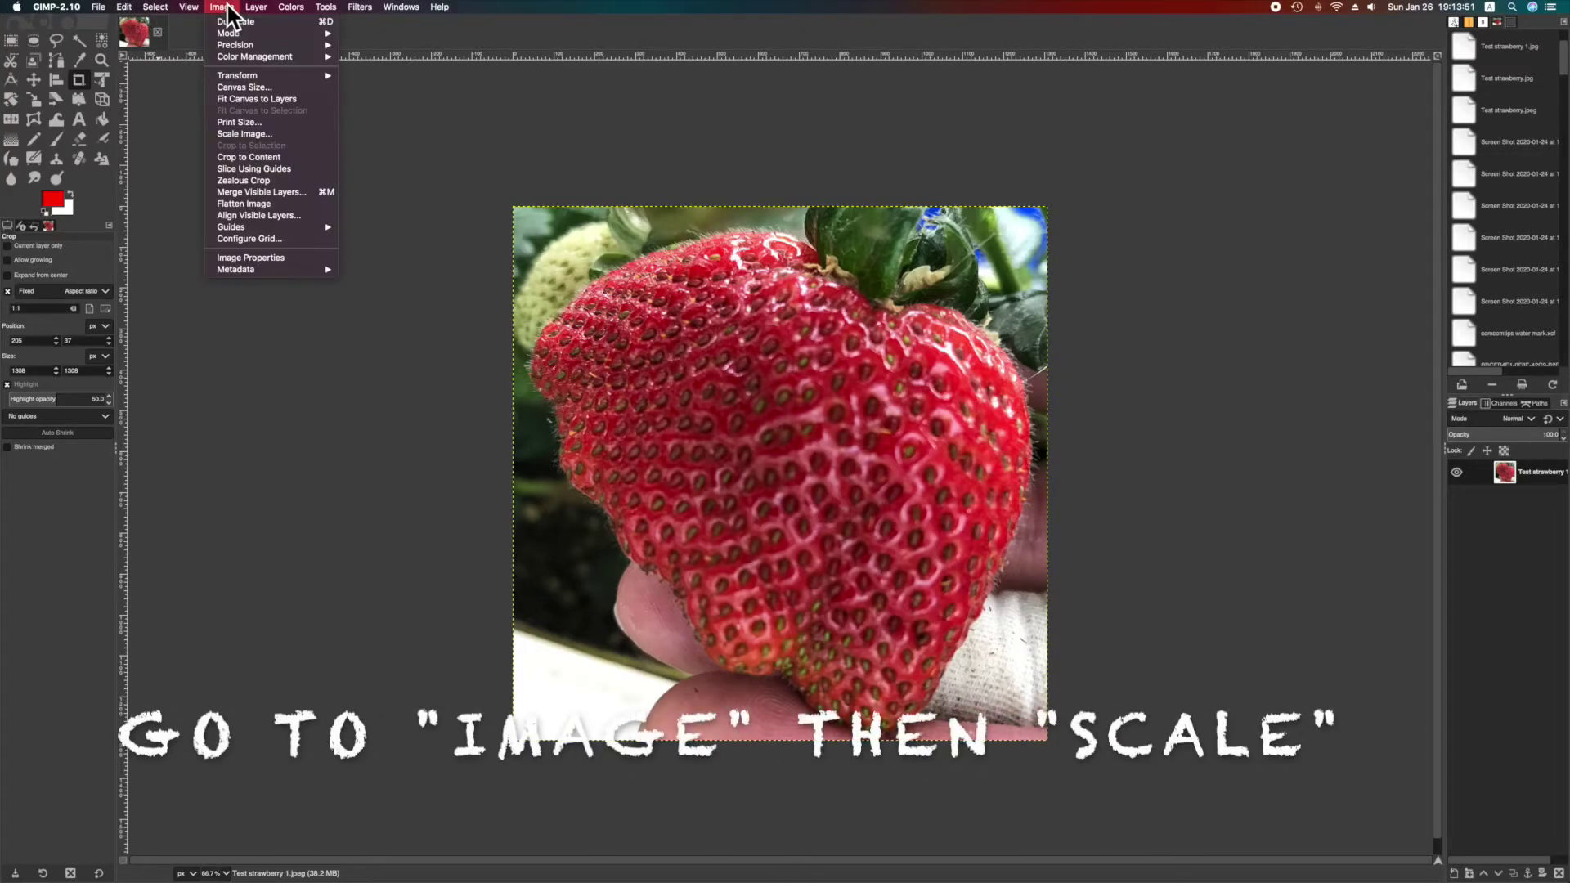
pyautogui.click(254, 135)
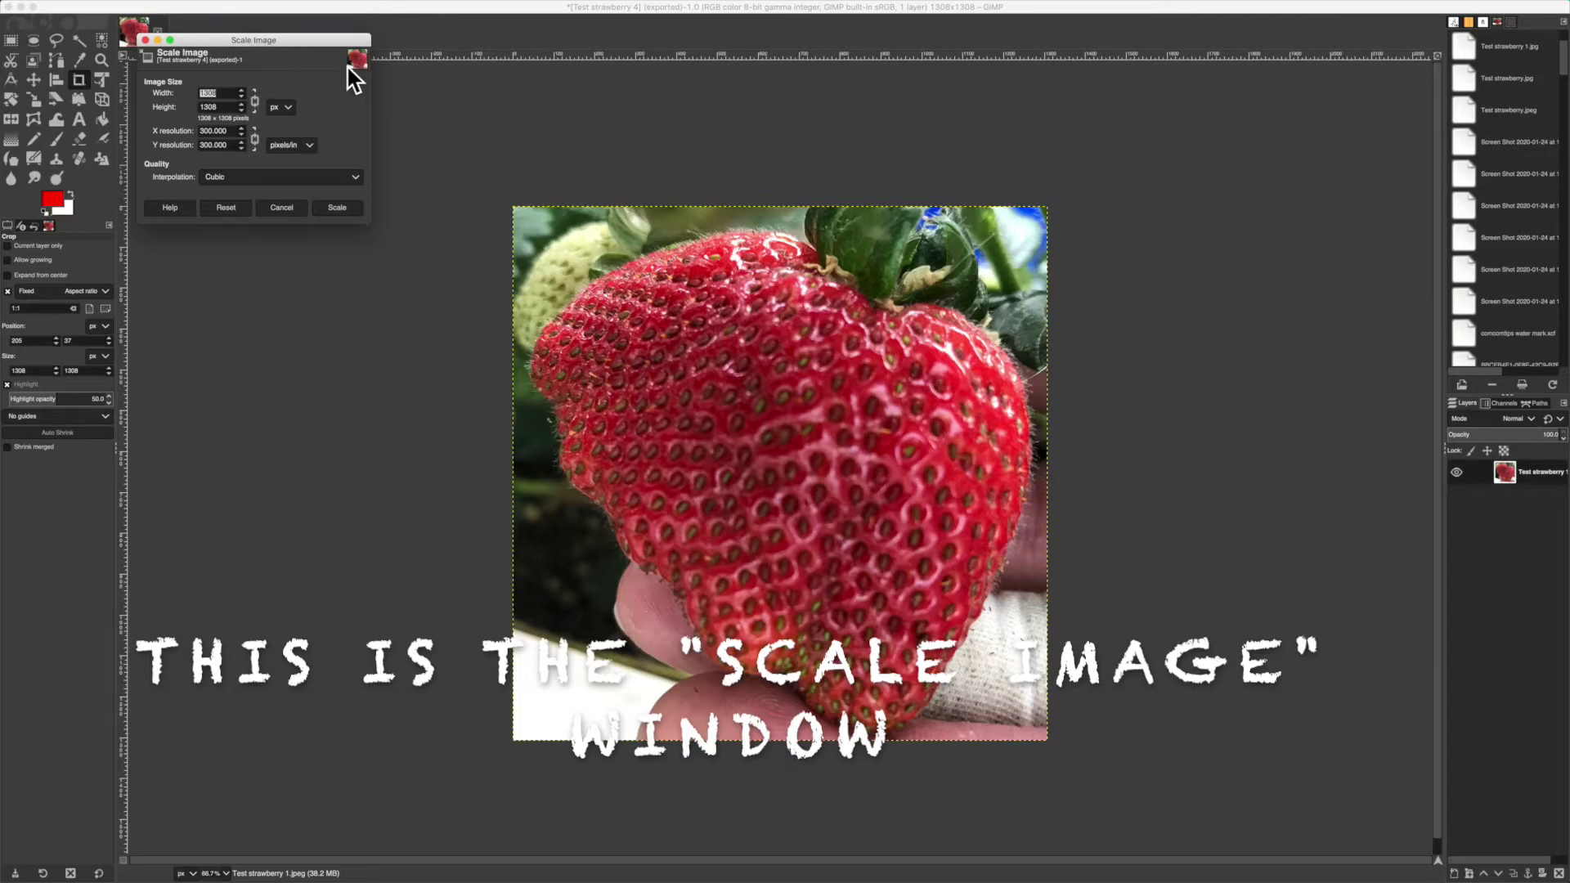
pyautogui.moveTo(323, 39); pyautogui.dragTo(427, 291)
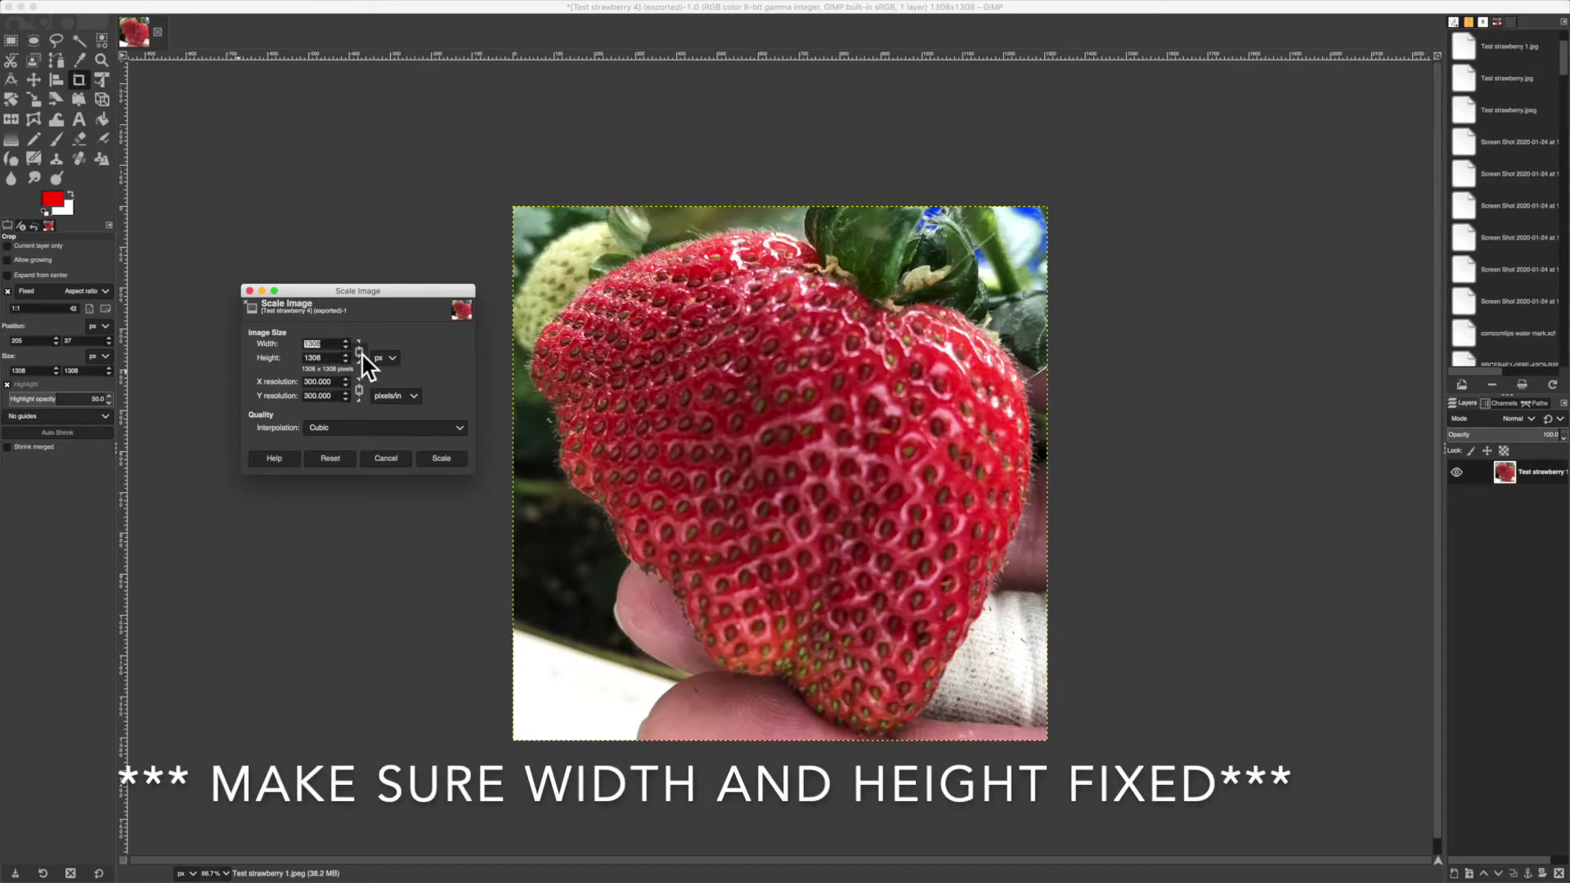
pyautogui.write('1279')
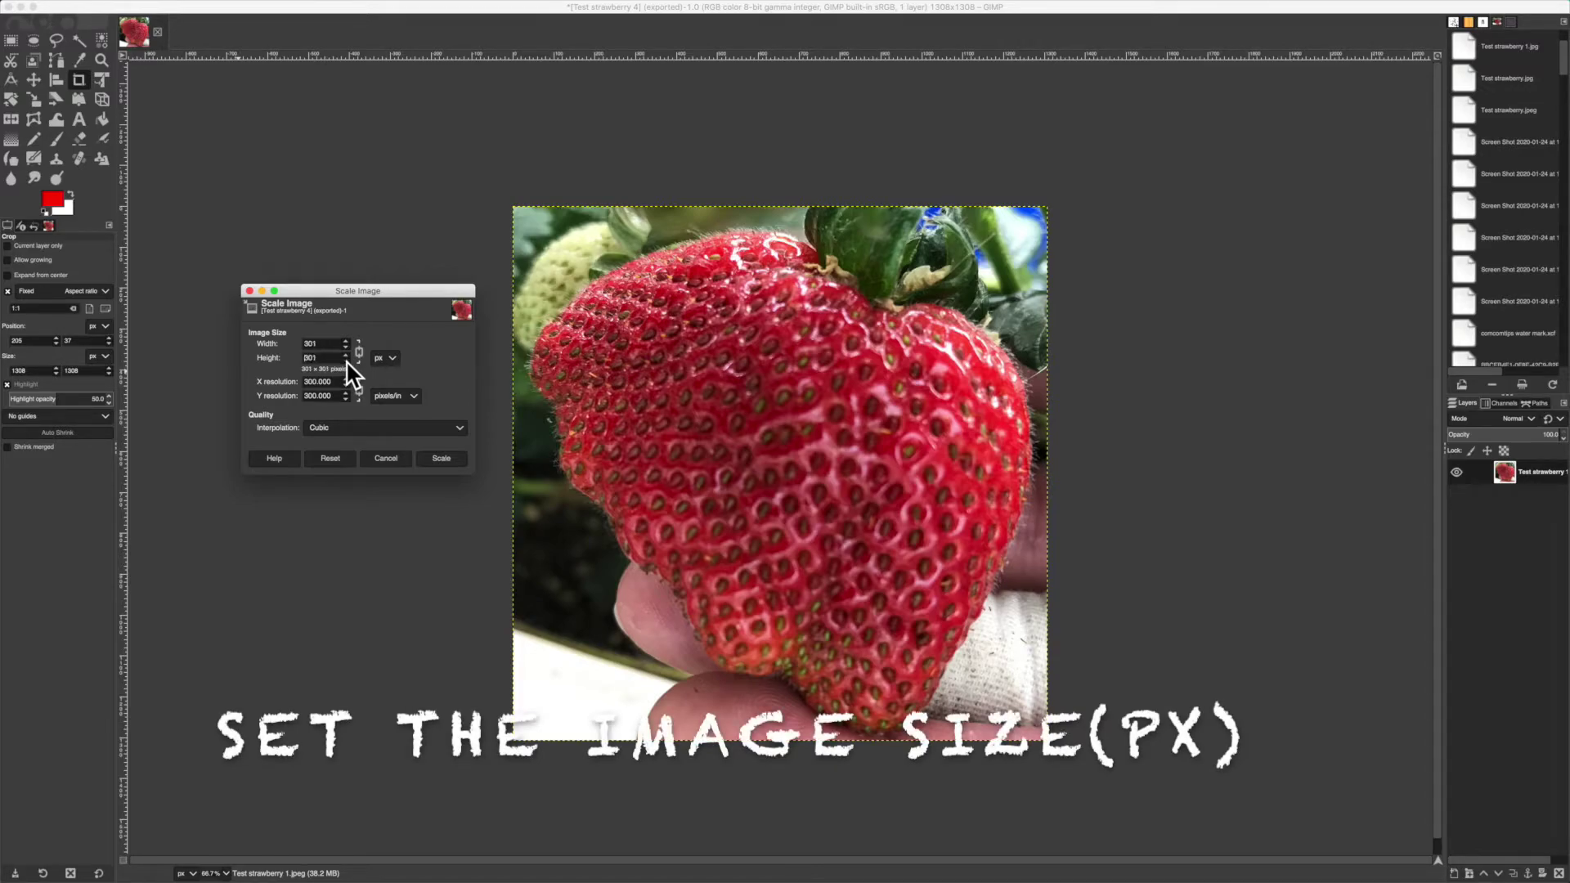
pyautogui.scroll(-20, 347, 361)
pyautogui.scroll(-3, 346, 362)
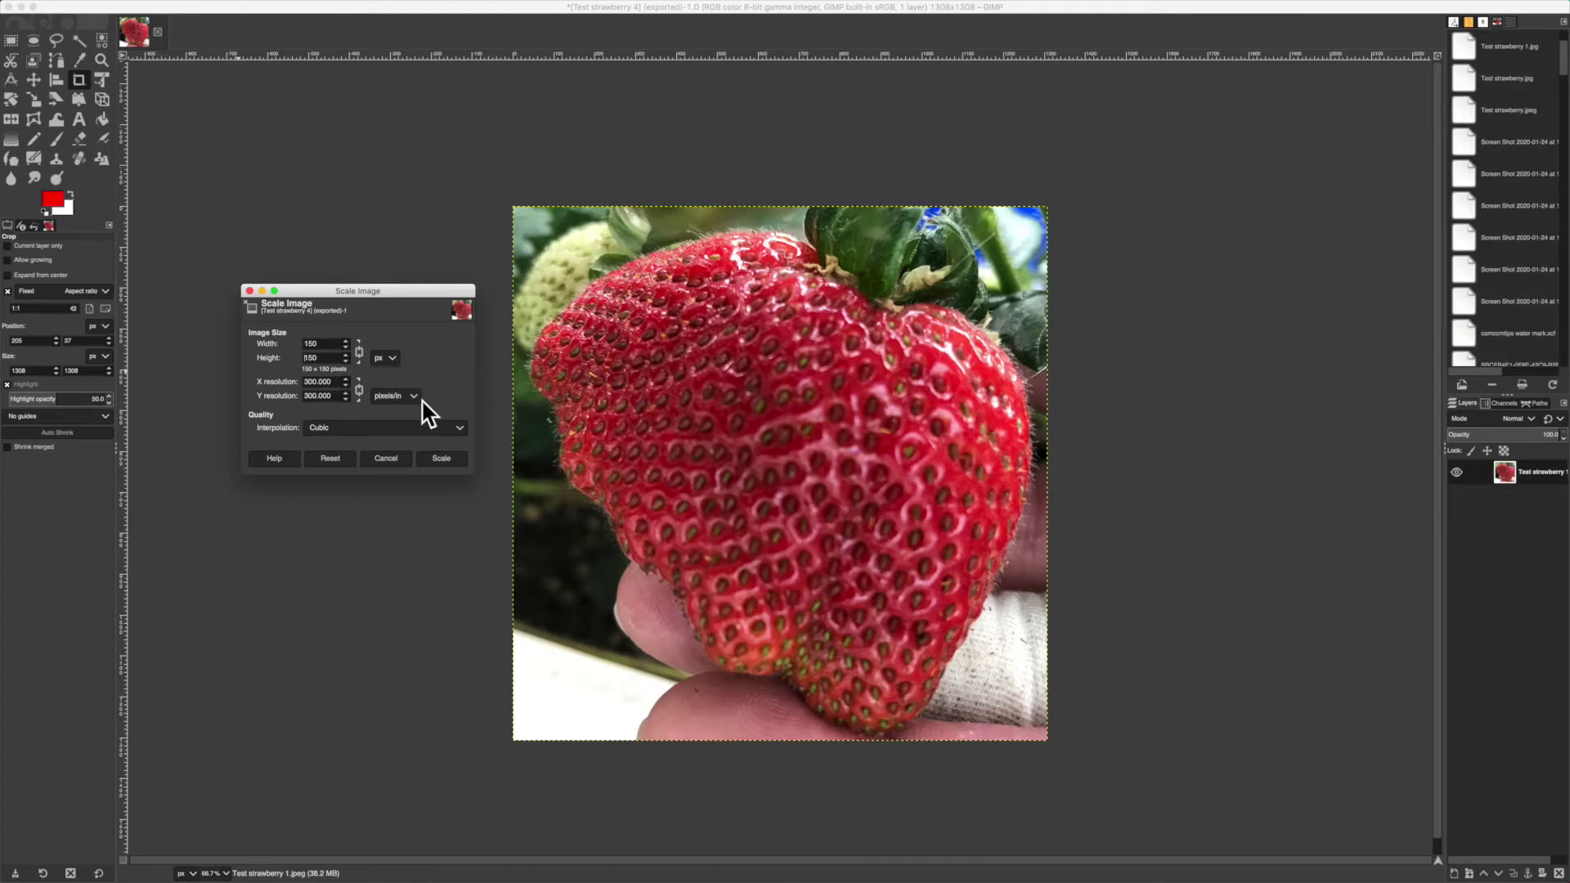
pyautogui.click(440, 461)
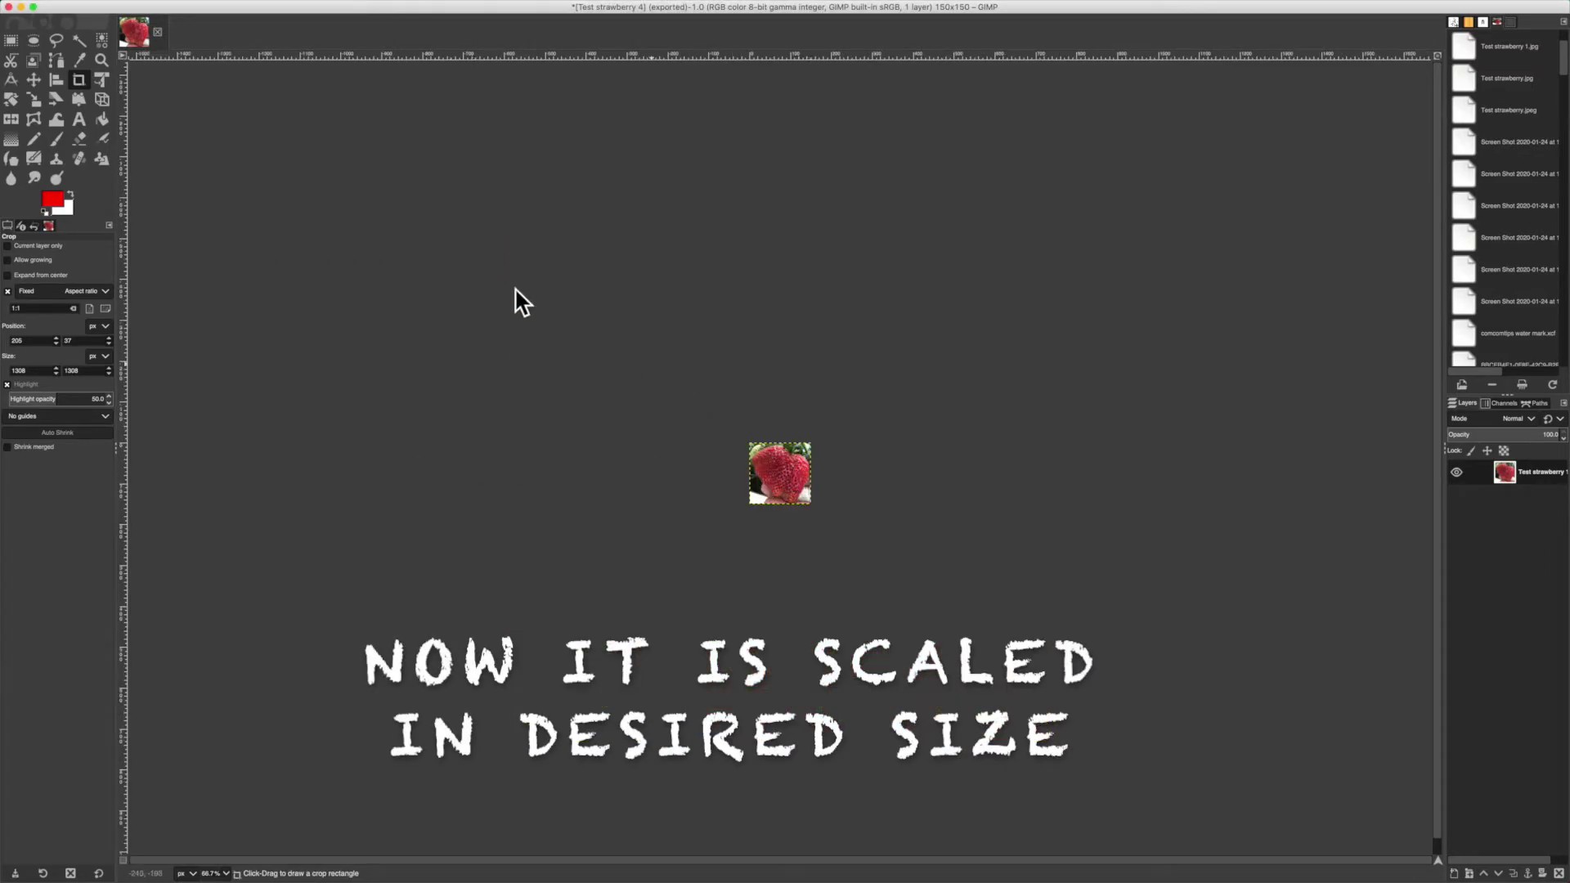
# - Start exporting the scaled image to the Pictures folder and set its file name to Test strawberry 5.jpg
pyautogui.moveTo(73, 9)
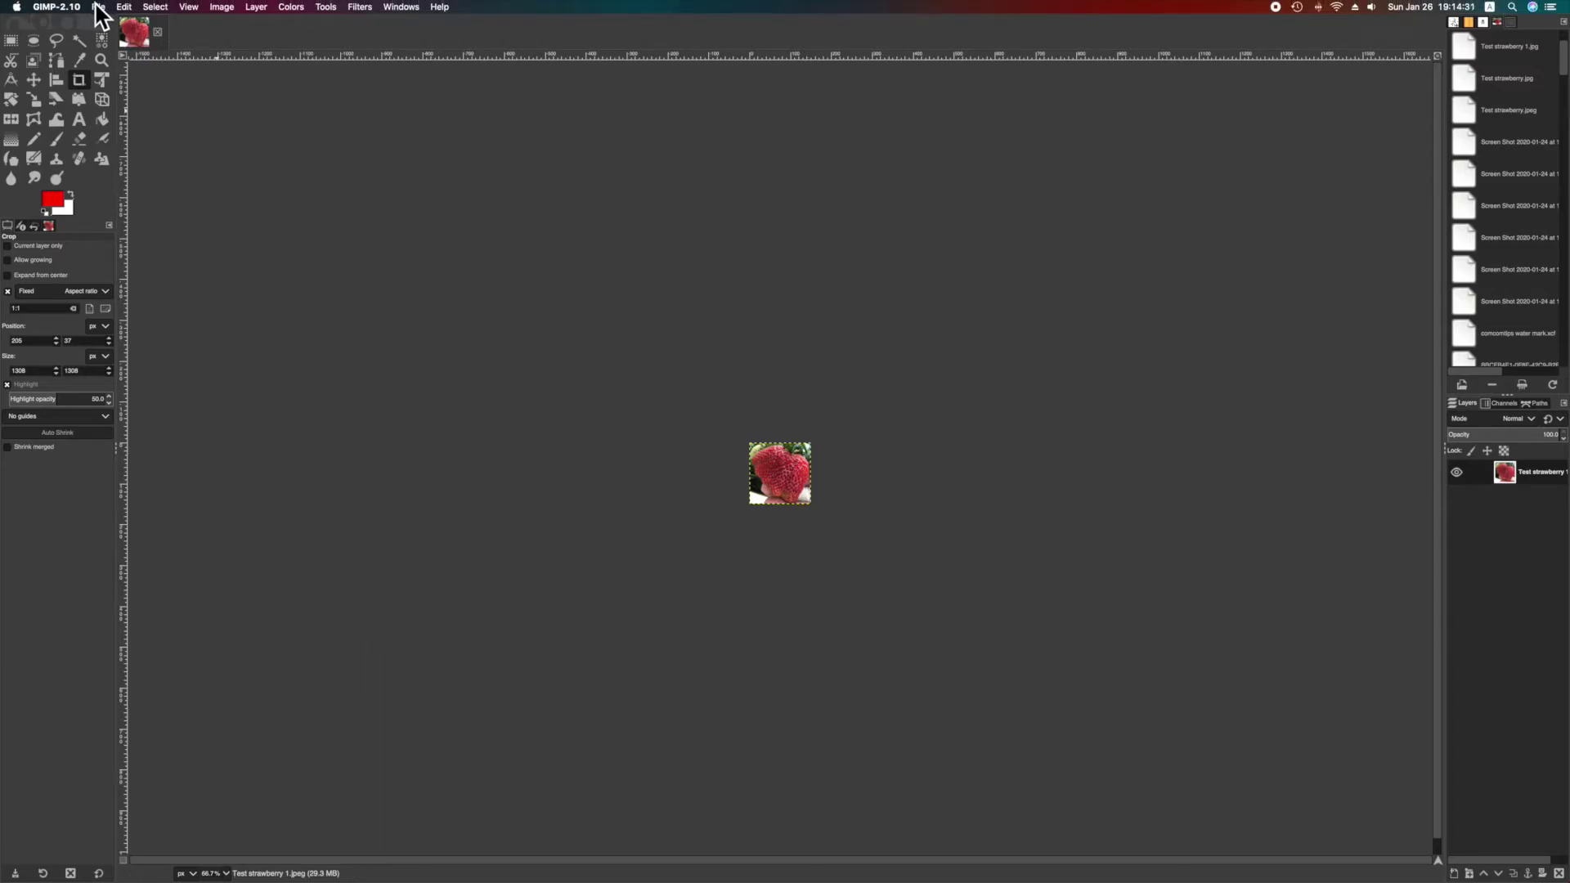
pyautogui.click(98, 7)
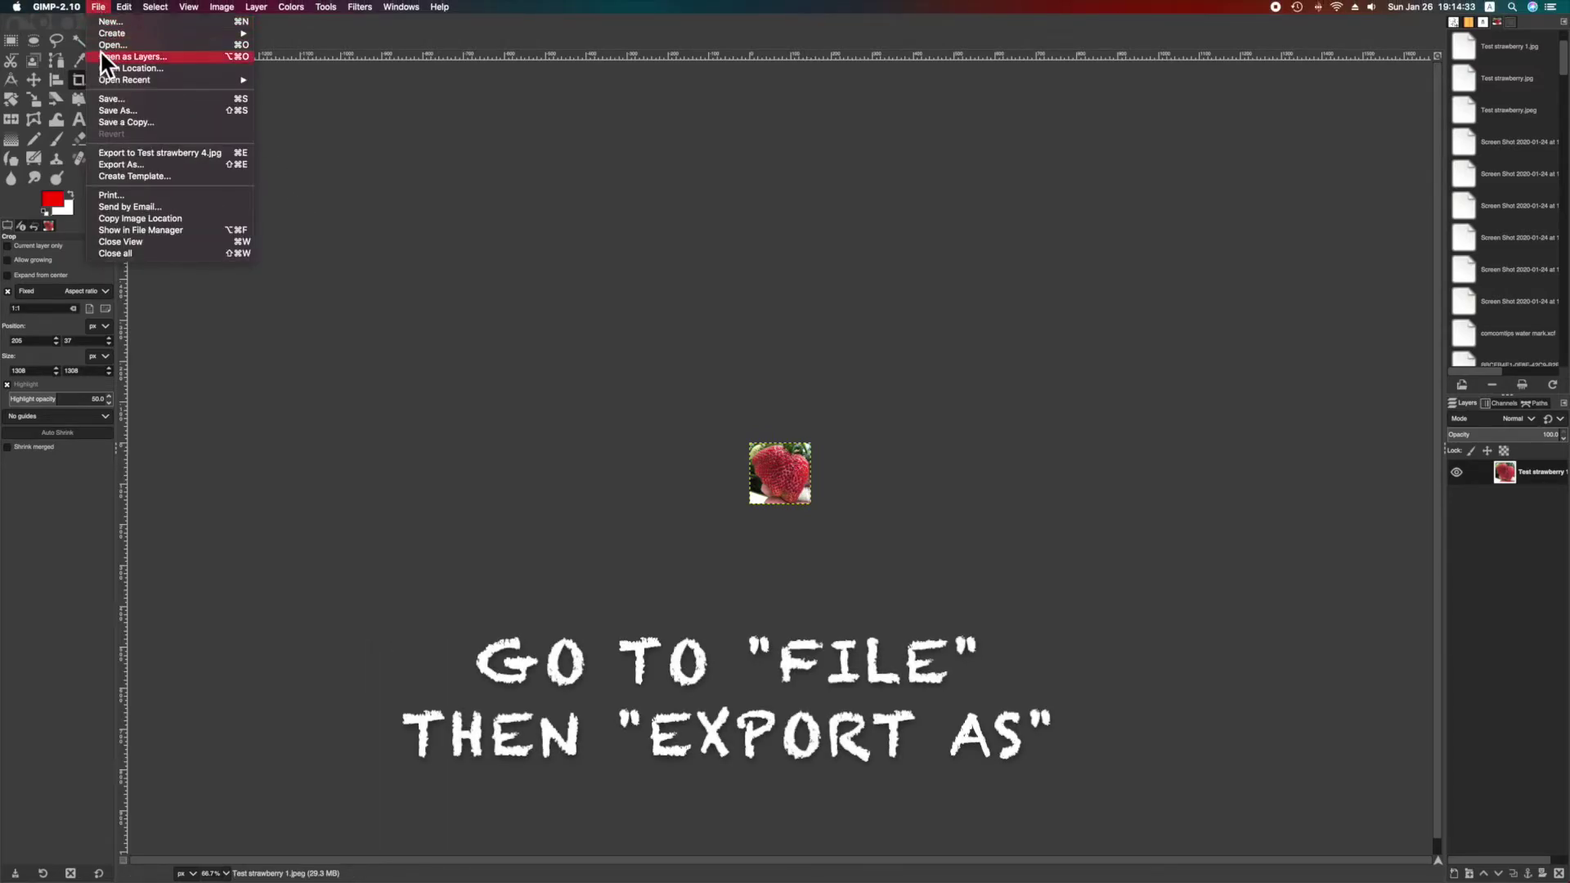
pyautogui.click(117, 162)
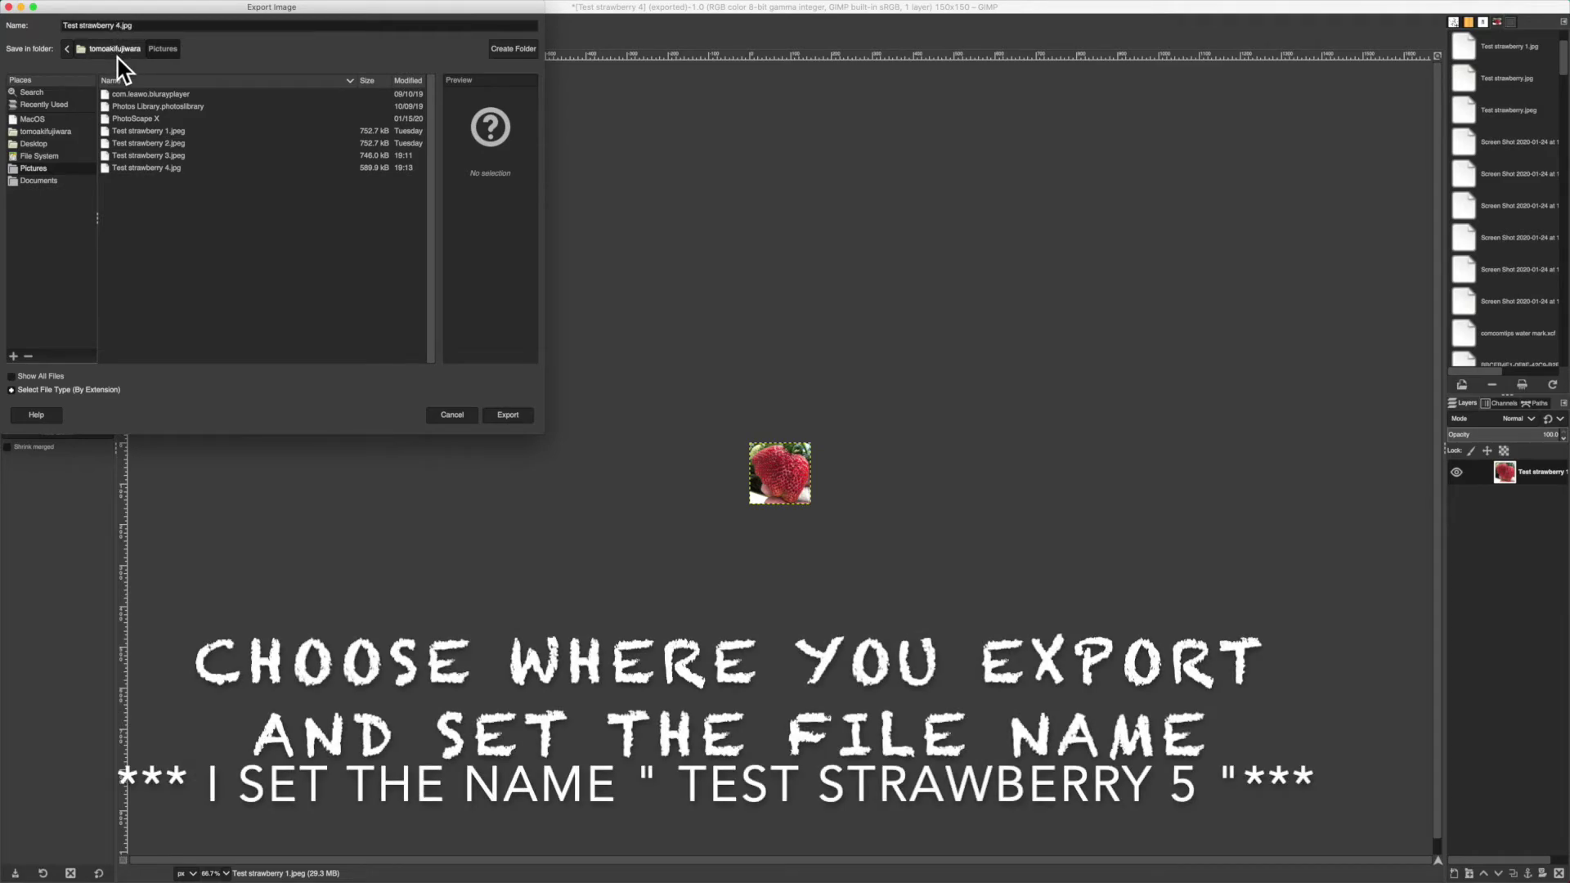
pyautogui.write('5')
# - Choose JPEG image as the file type and export Test strawberry 5.jpg with the default JPEG settings
pyautogui.click(98, 390)
pyautogui.scroll(-5, 104, 366)
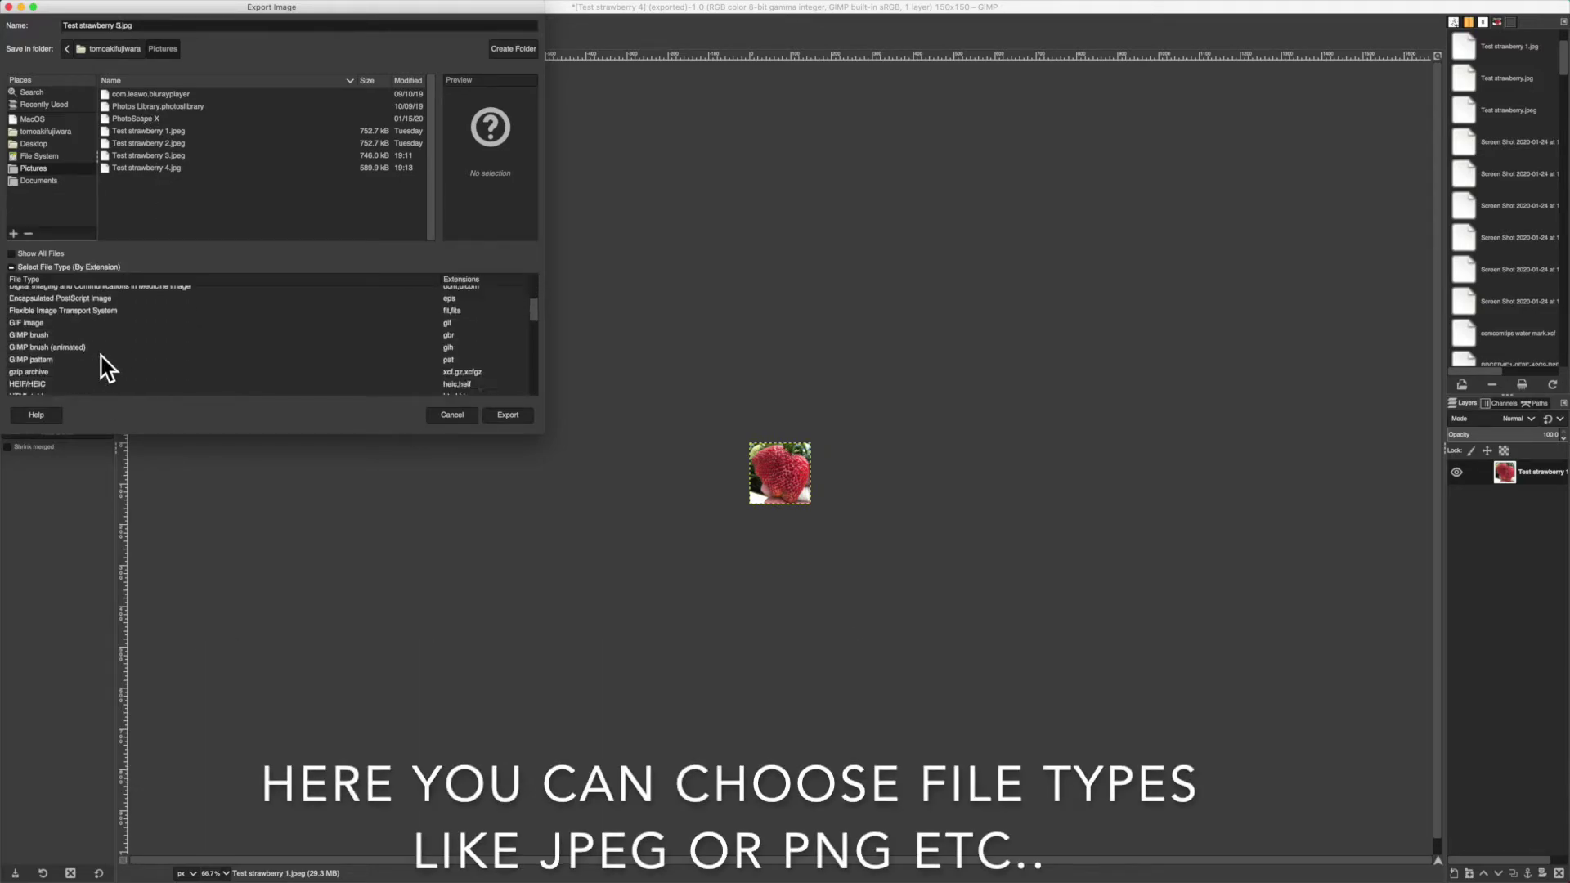
pyautogui.scroll(-3, 104, 368)
pyautogui.click(49, 350)
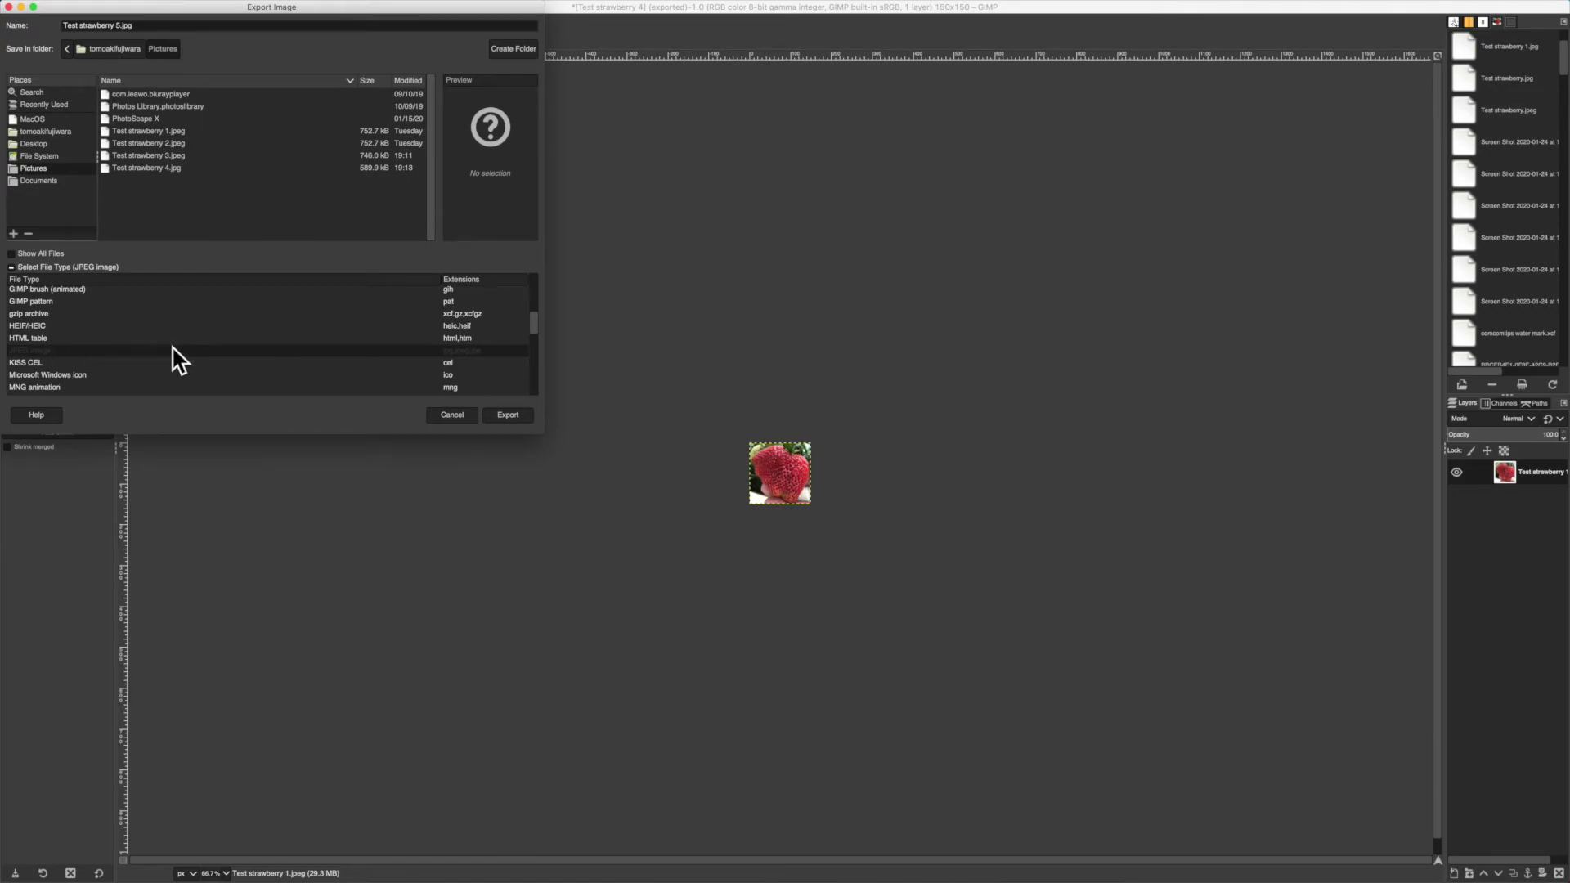
pyautogui.click(502, 416)
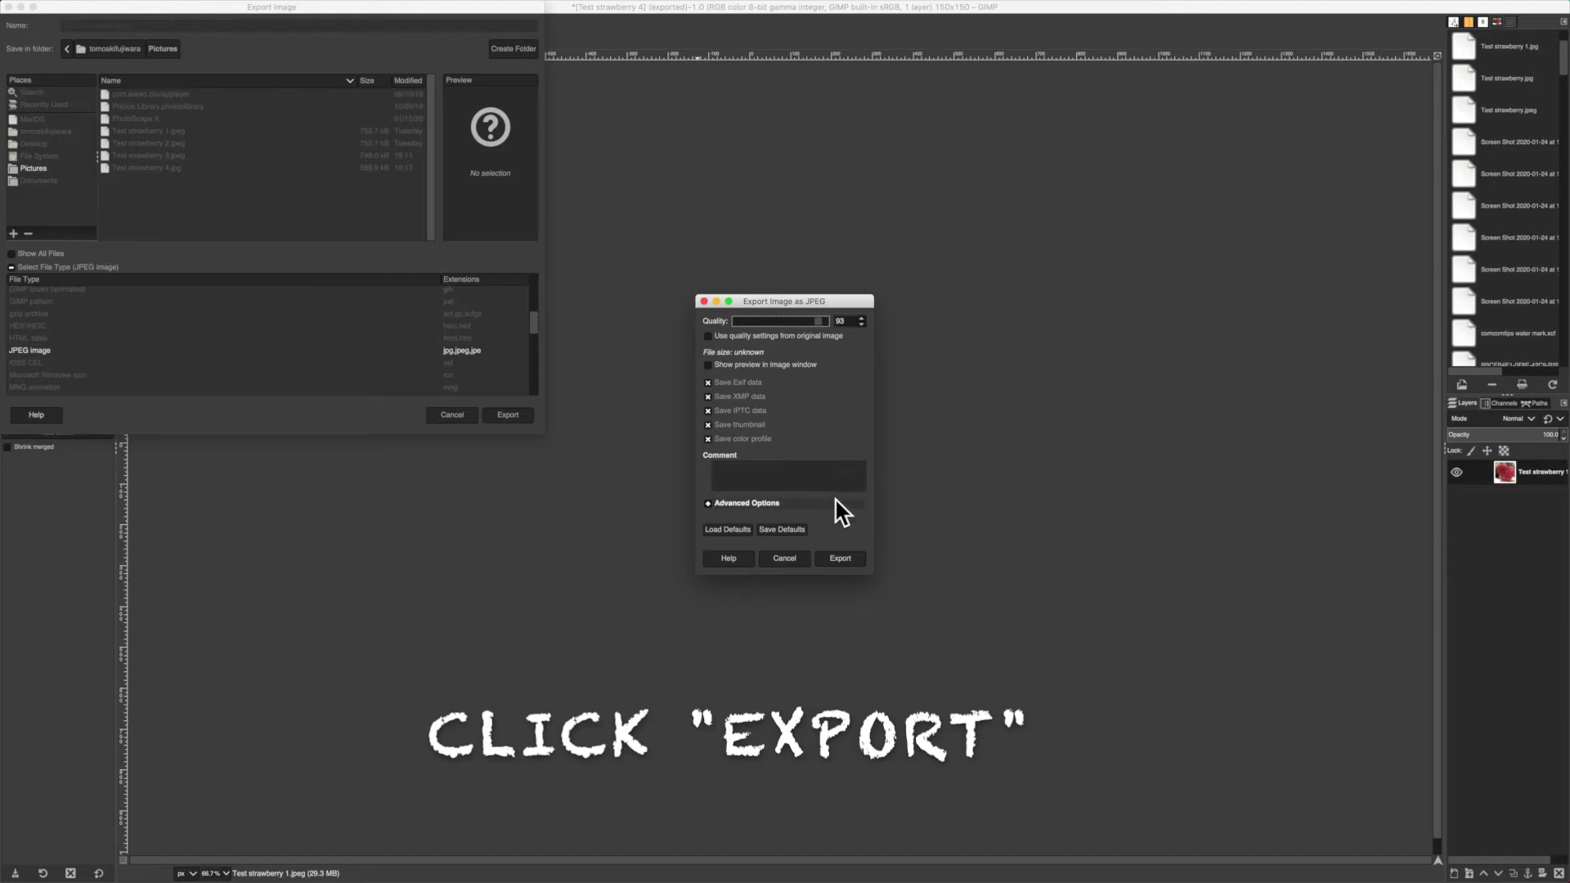
pyautogui.click(836, 559)
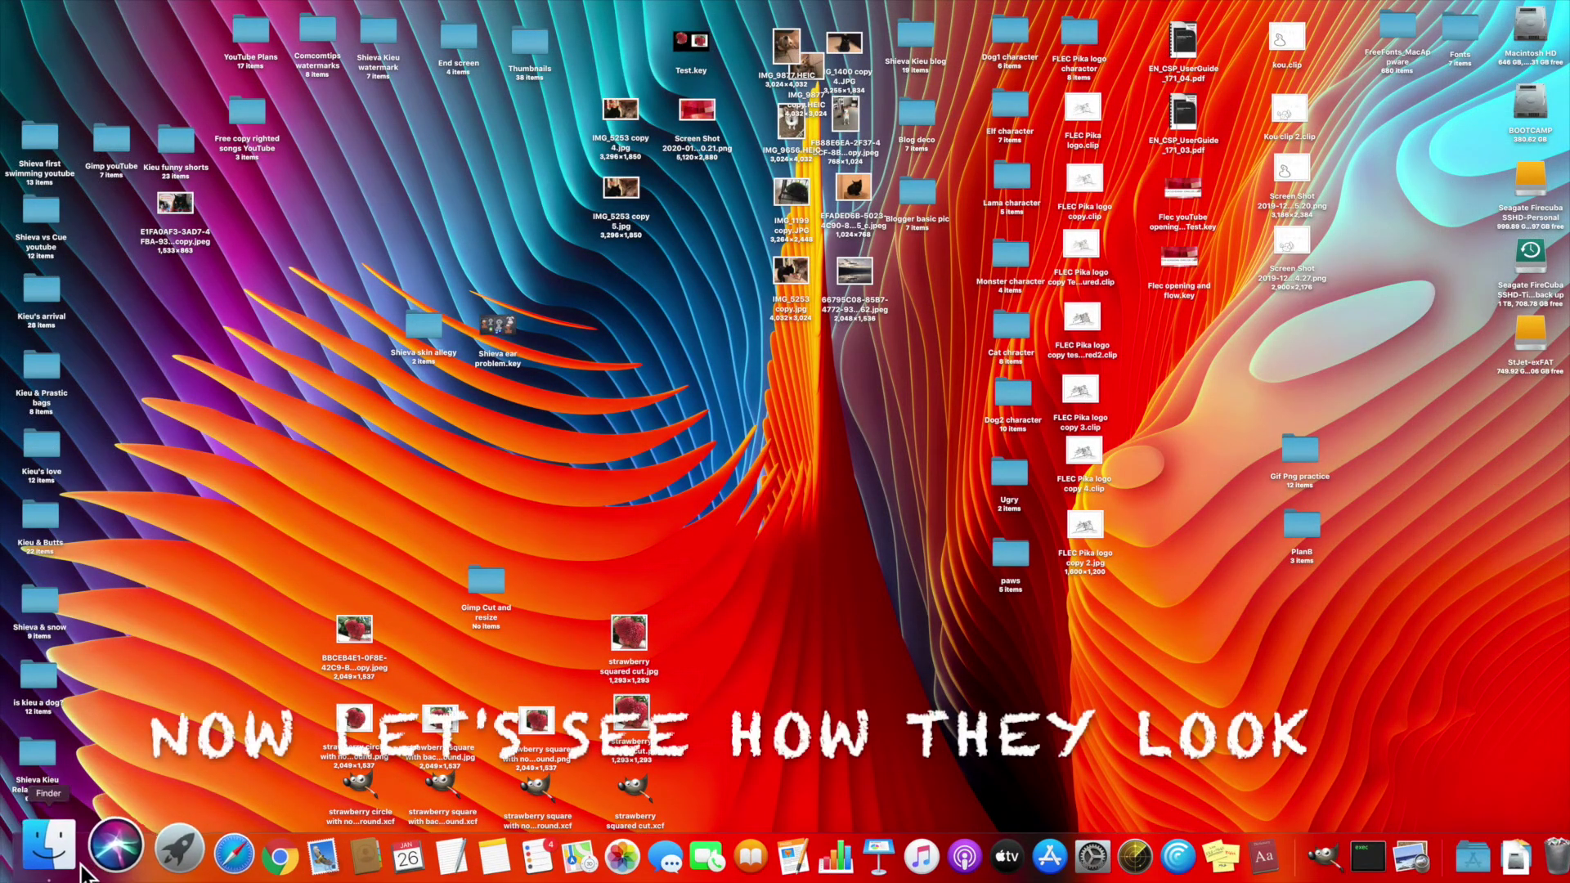
# - Open Test strawberry 3.jpeg from the Pictures folder in Finder, then shrink its preview window and place it beside the folder window
pyautogui.click(49, 873)
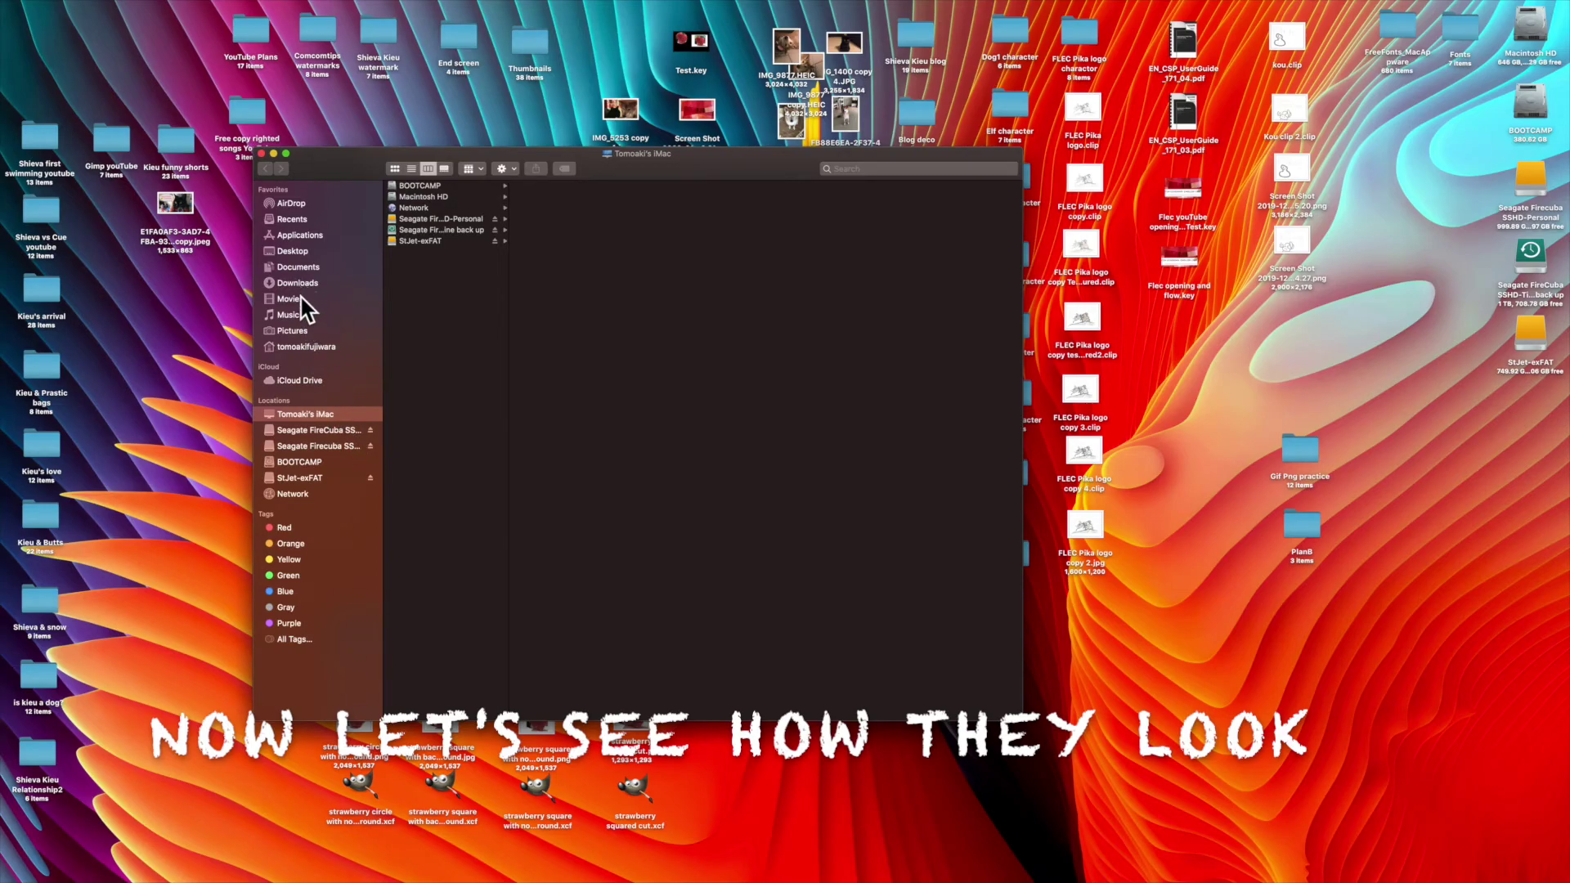
pyautogui.click(297, 328)
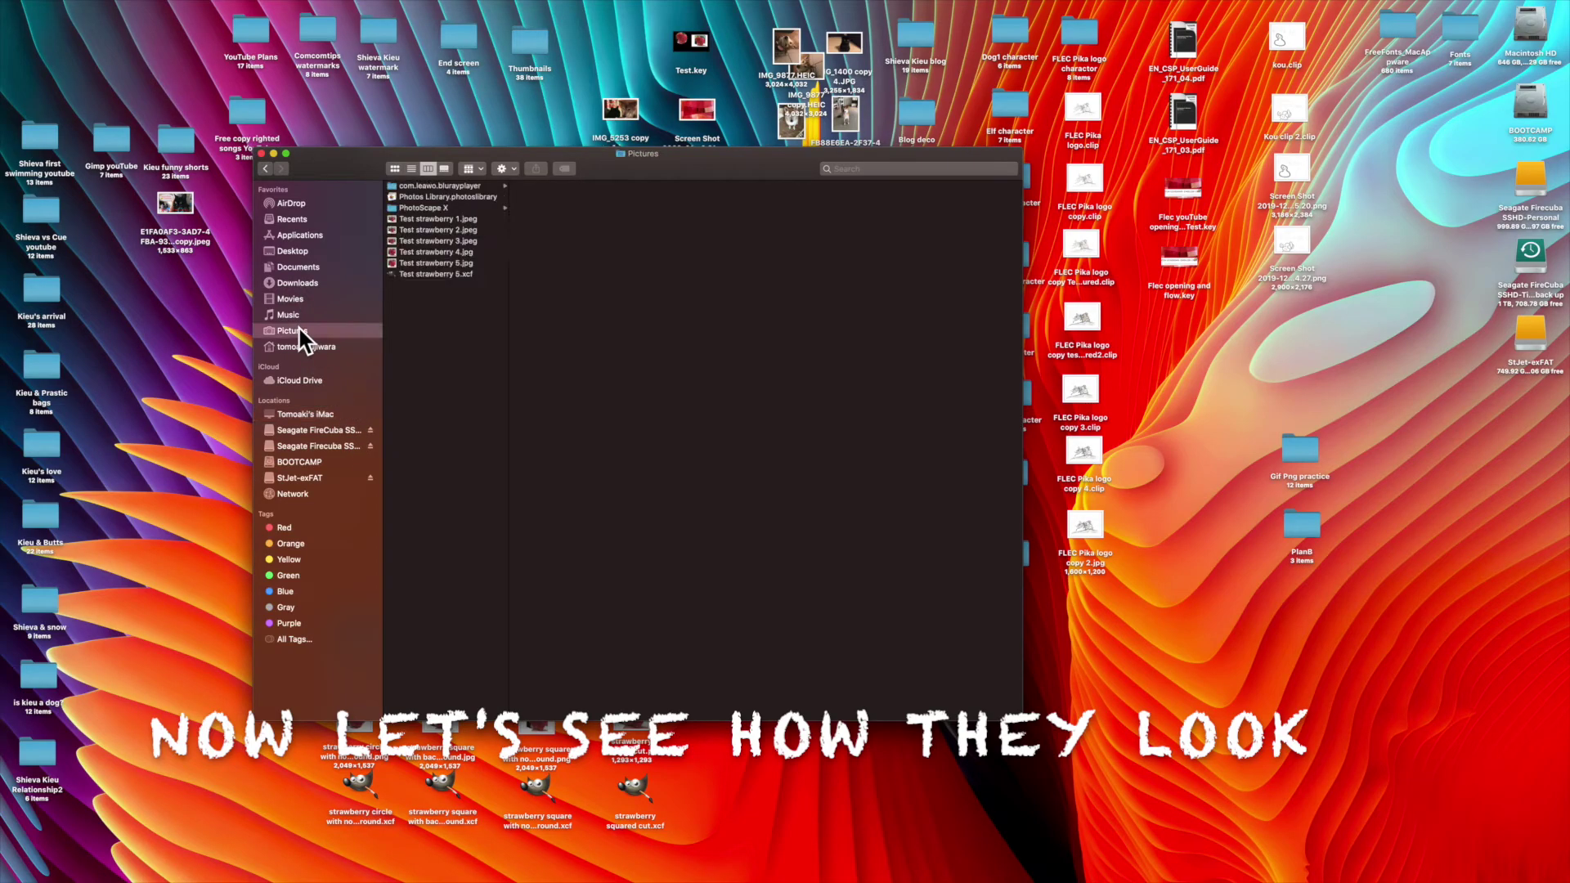
pyautogui.doubleClick(453, 243)
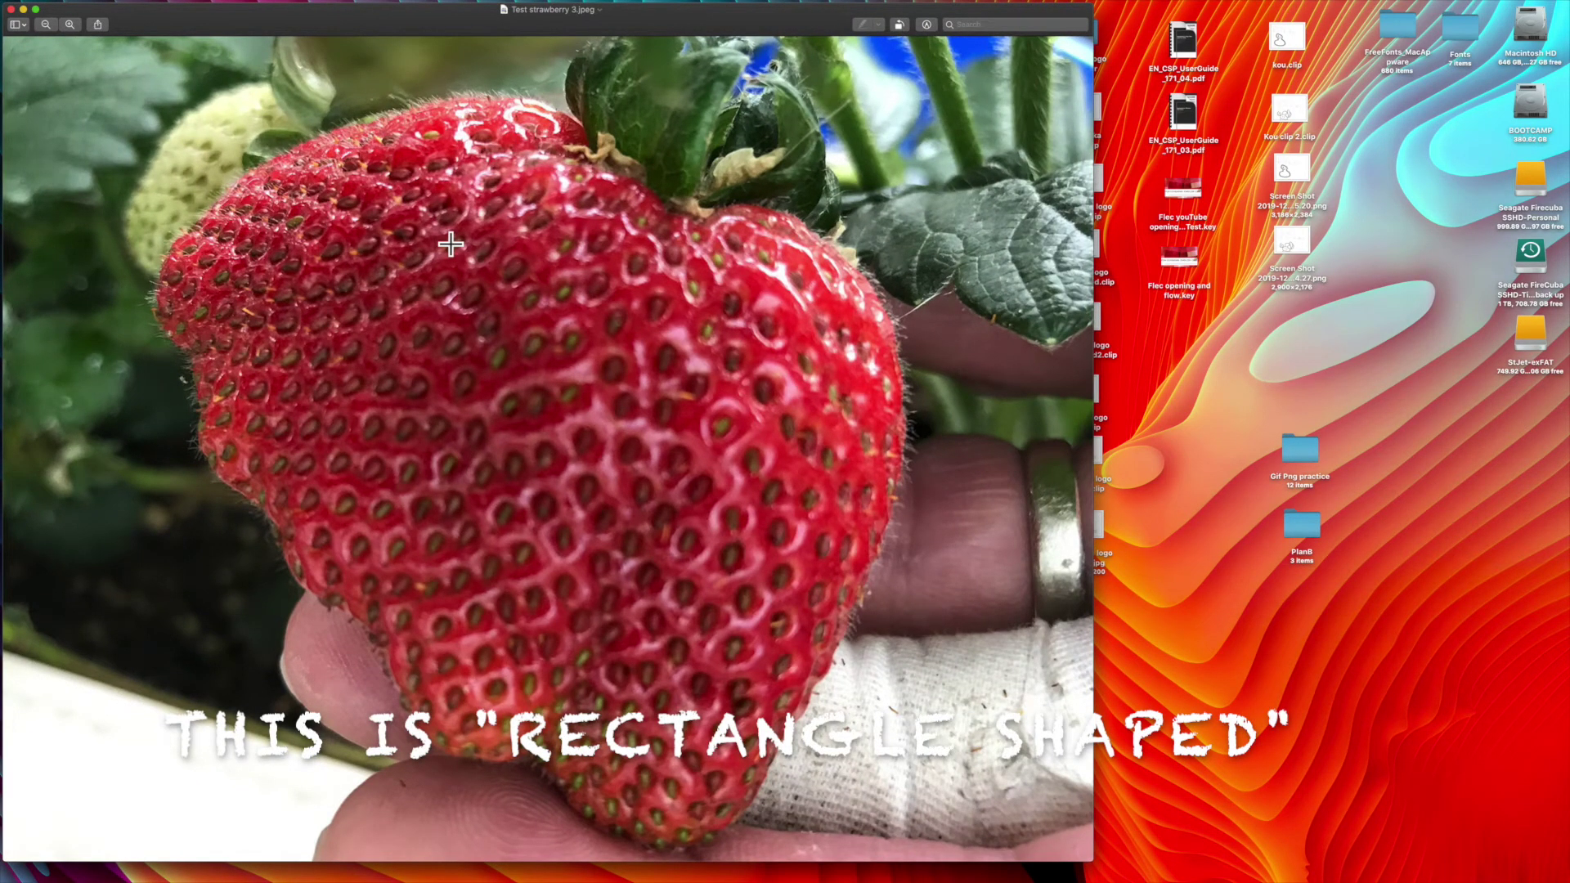
pyautogui.moveTo(15, 16); pyautogui.dragTo(583, 431)
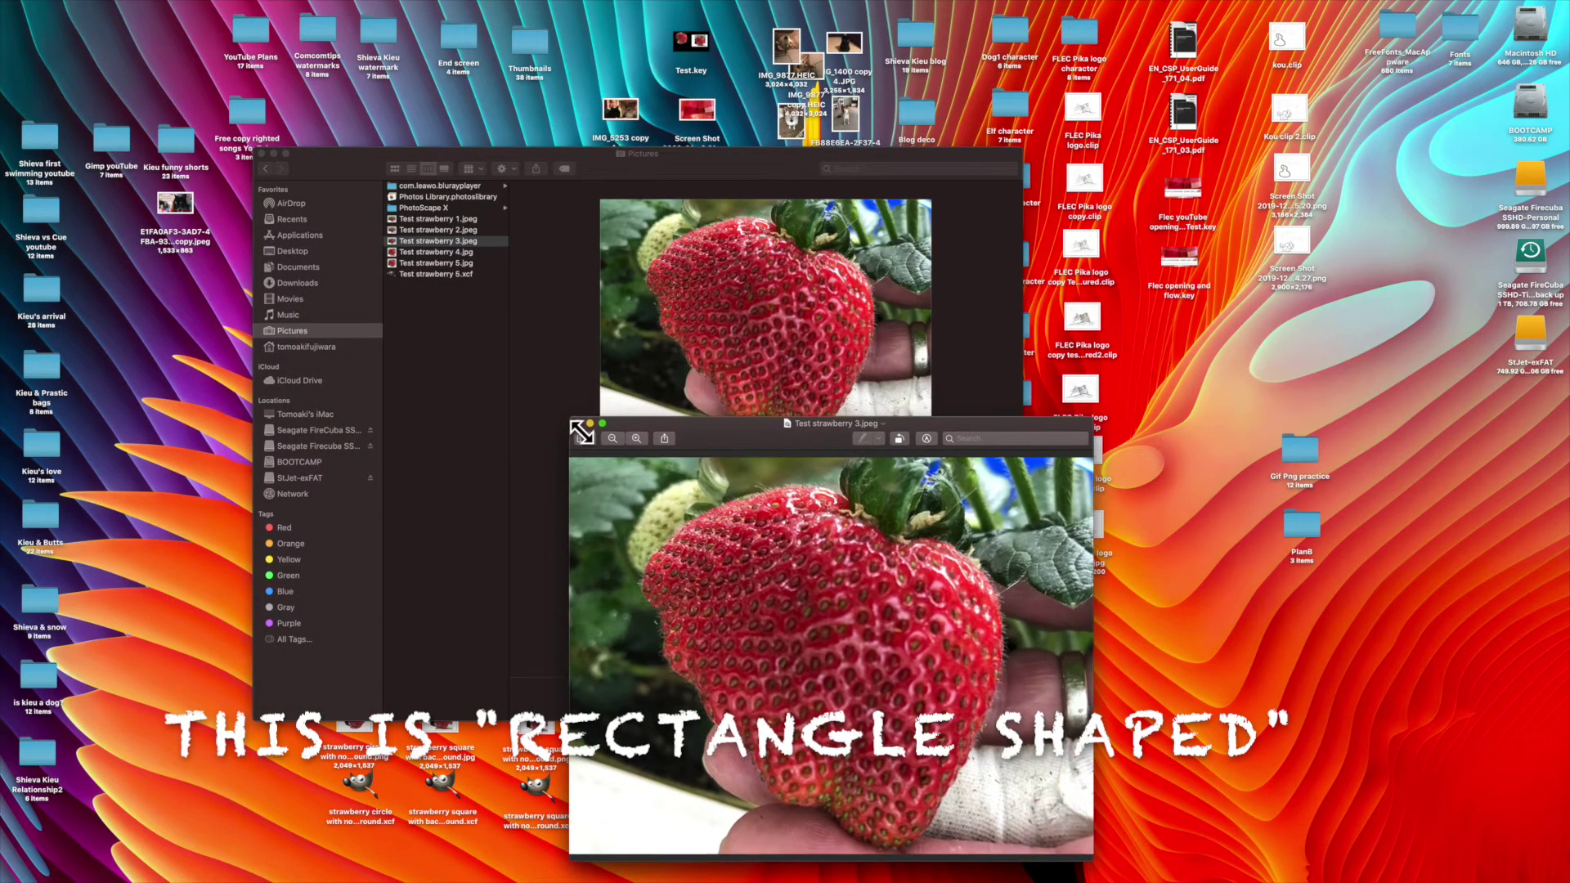
pyautogui.moveTo(705, 435); pyautogui.dragTo(1096, 167)
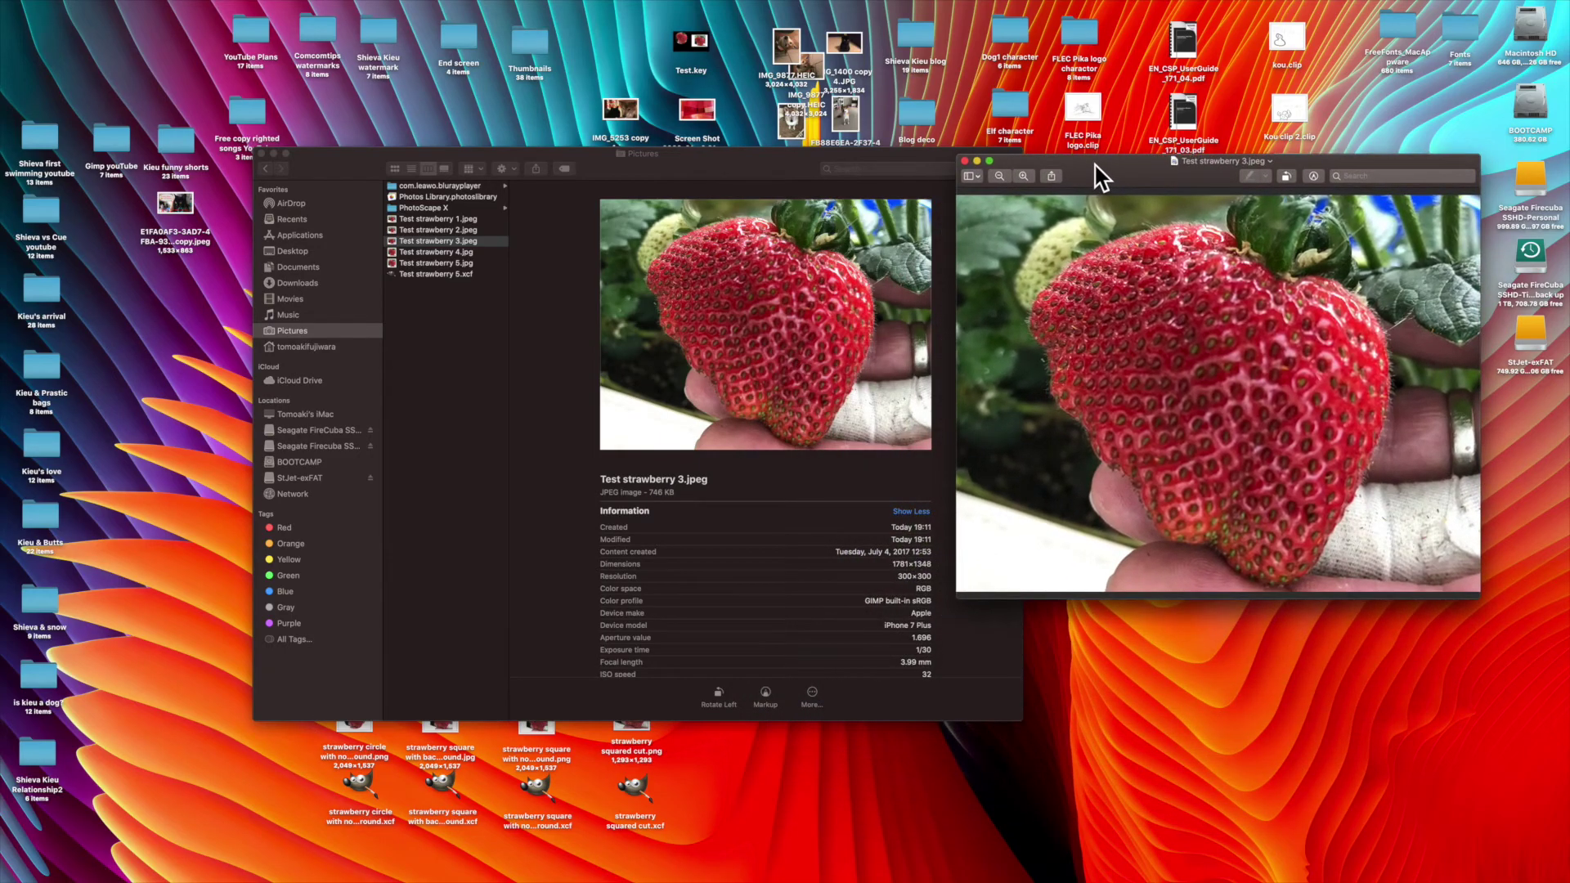
# - Open Test strawberry 4.jpg from the Pictures folder, then shrink its preview window and move it clear of the file list
pyautogui.click(453, 254)
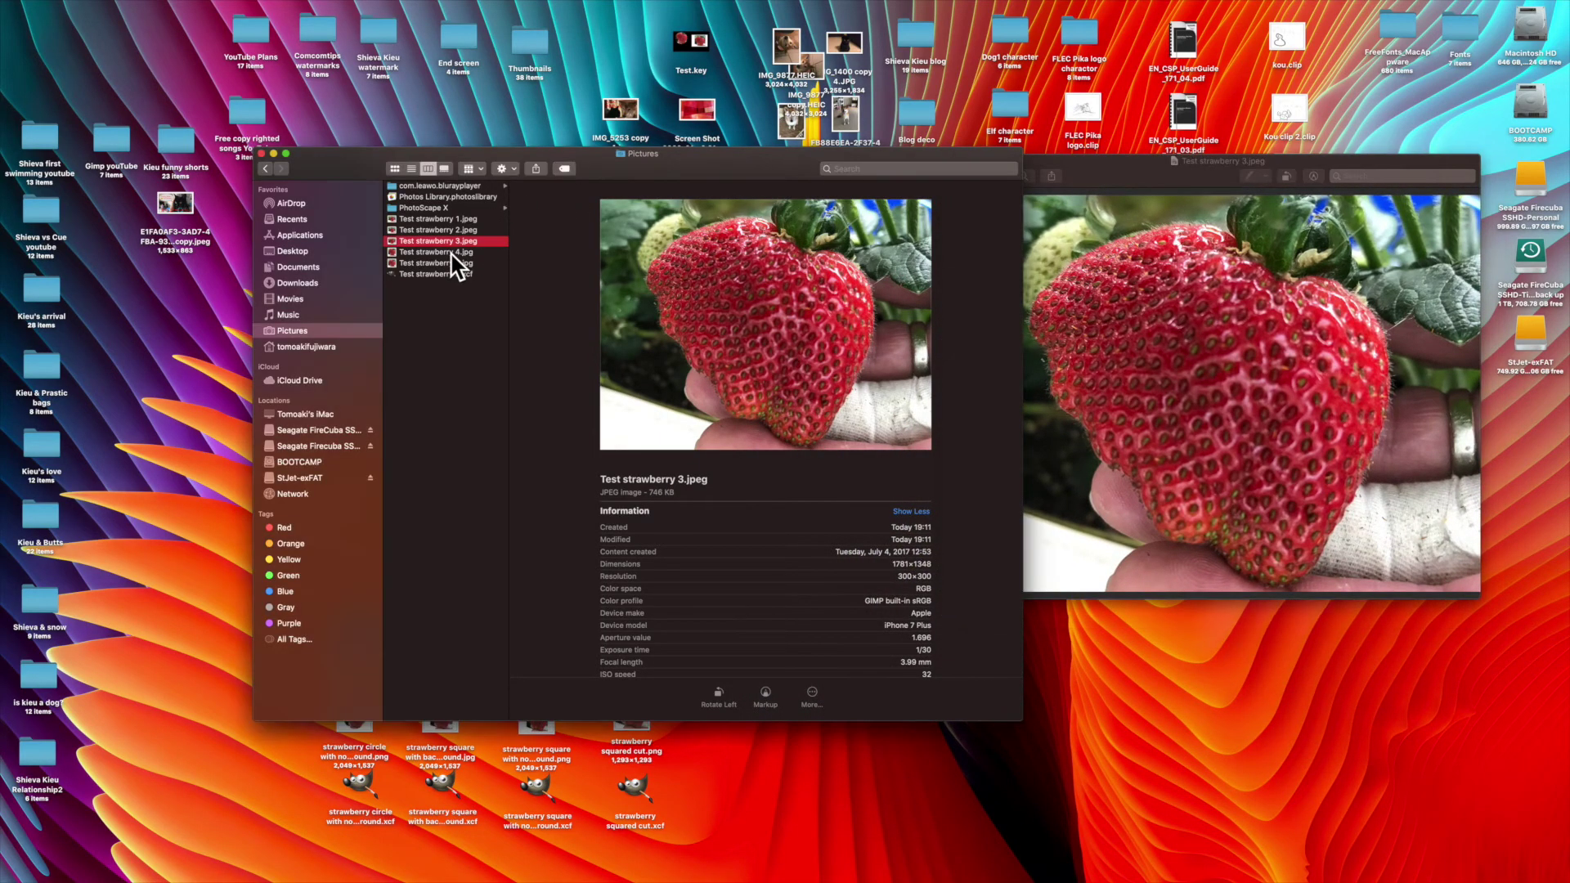
pyautogui.doubleClick(452, 253)
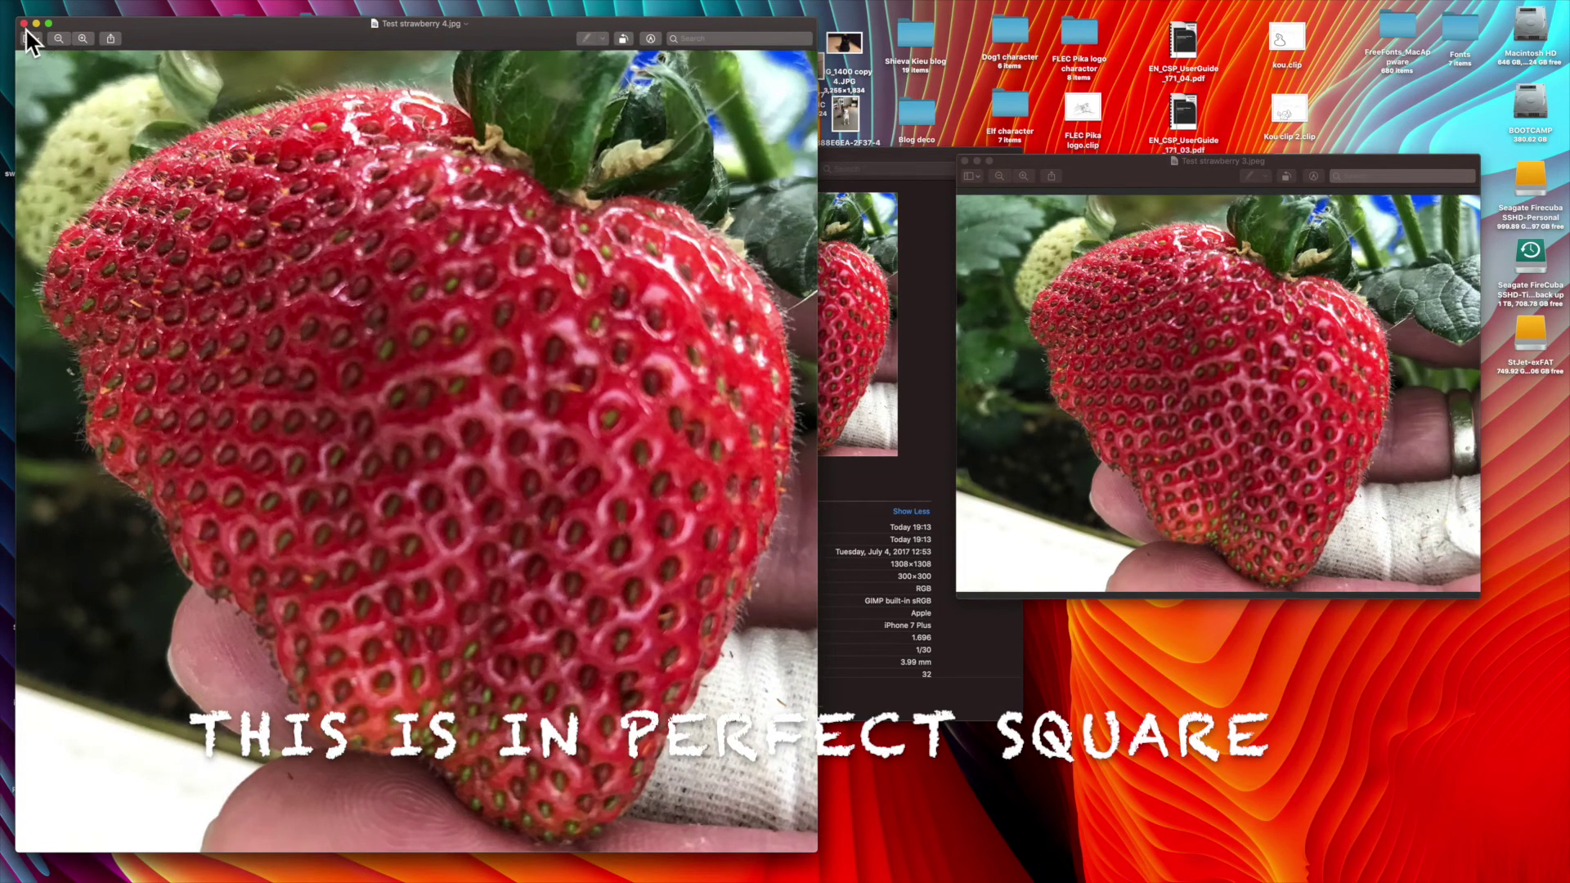
pyautogui.moveTo(16, 18); pyautogui.dragTo(316, 352)
pyautogui.moveTo(478, 362); pyautogui.dragTo(785, 329)
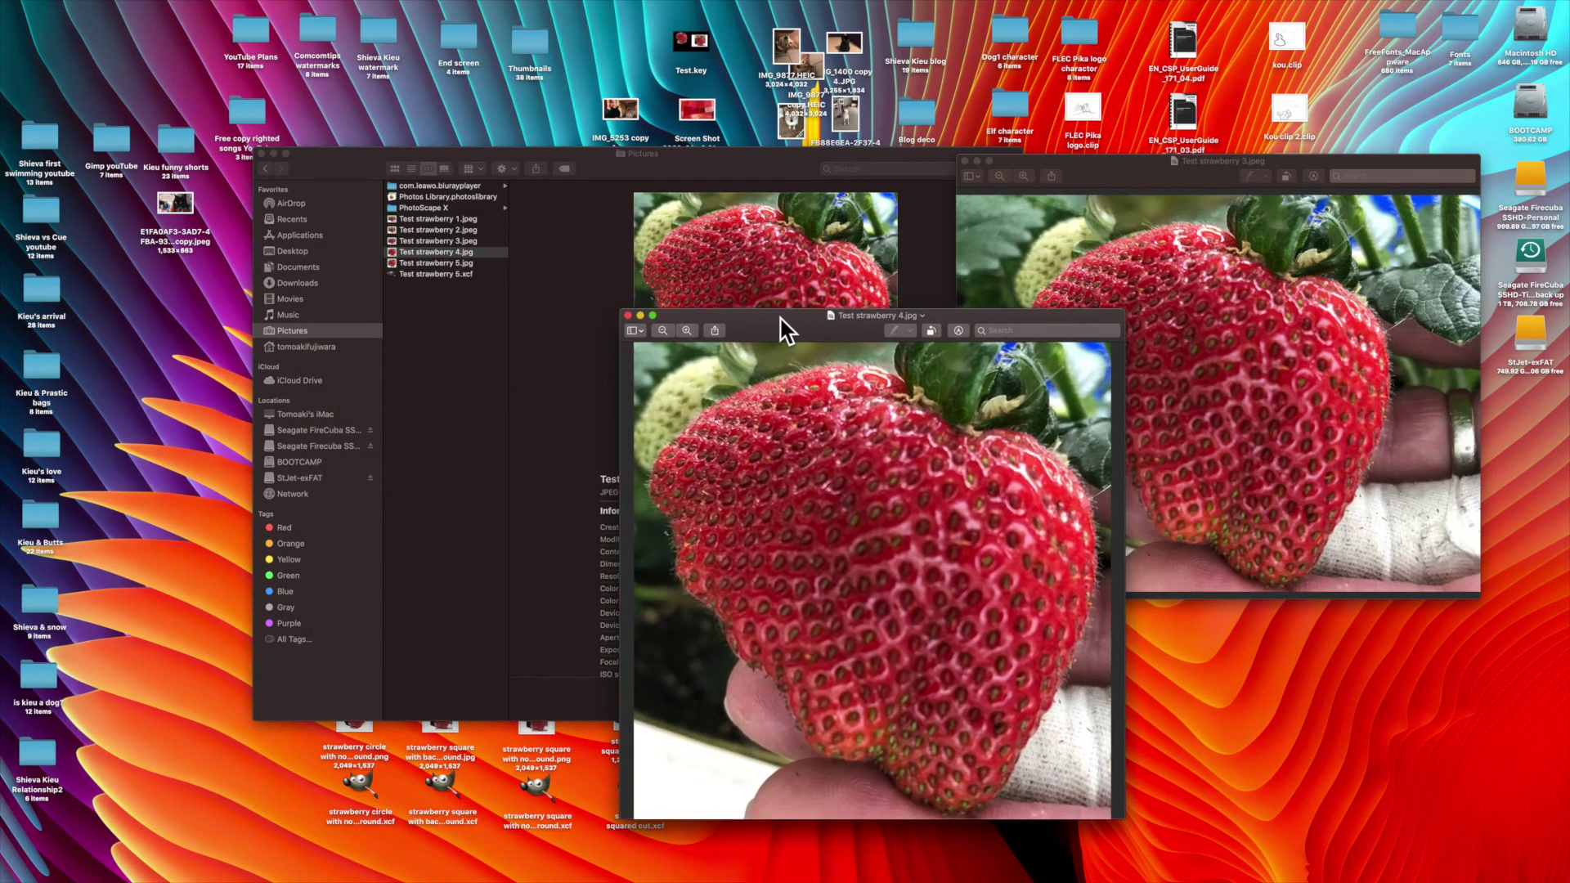
# - Move the Pictures folder window aside, open Test strawberry 5.jpg and place its preview below the file list
pyautogui.moveTo(532, 164); pyautogui.dragTo(359, 117)
pyautogui.click(287, 217)
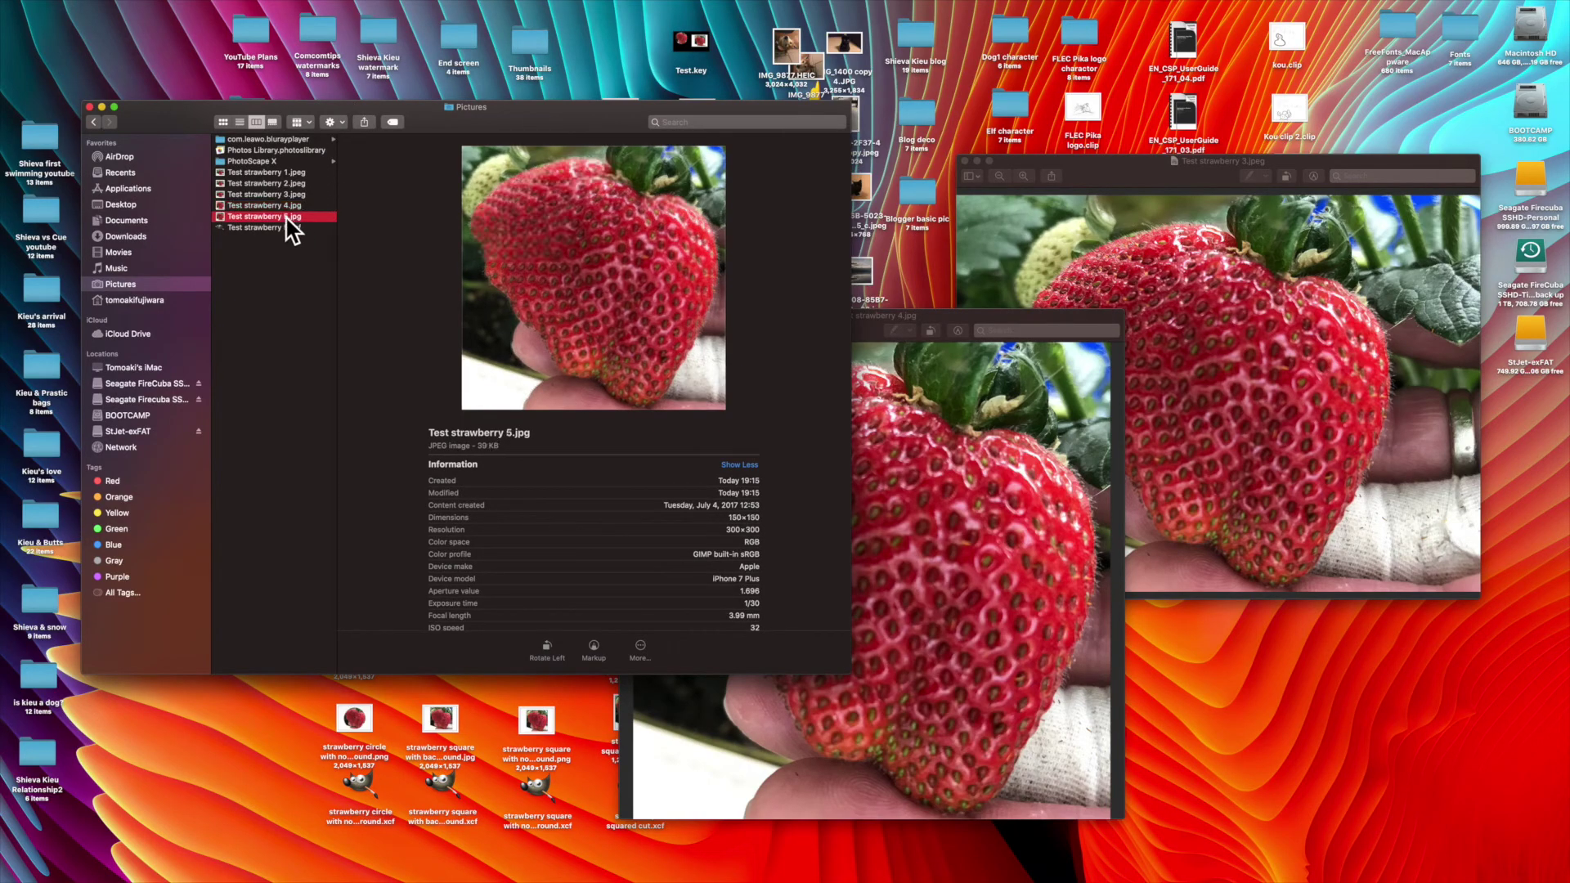
pyautogui.doubleClick(286, 217)
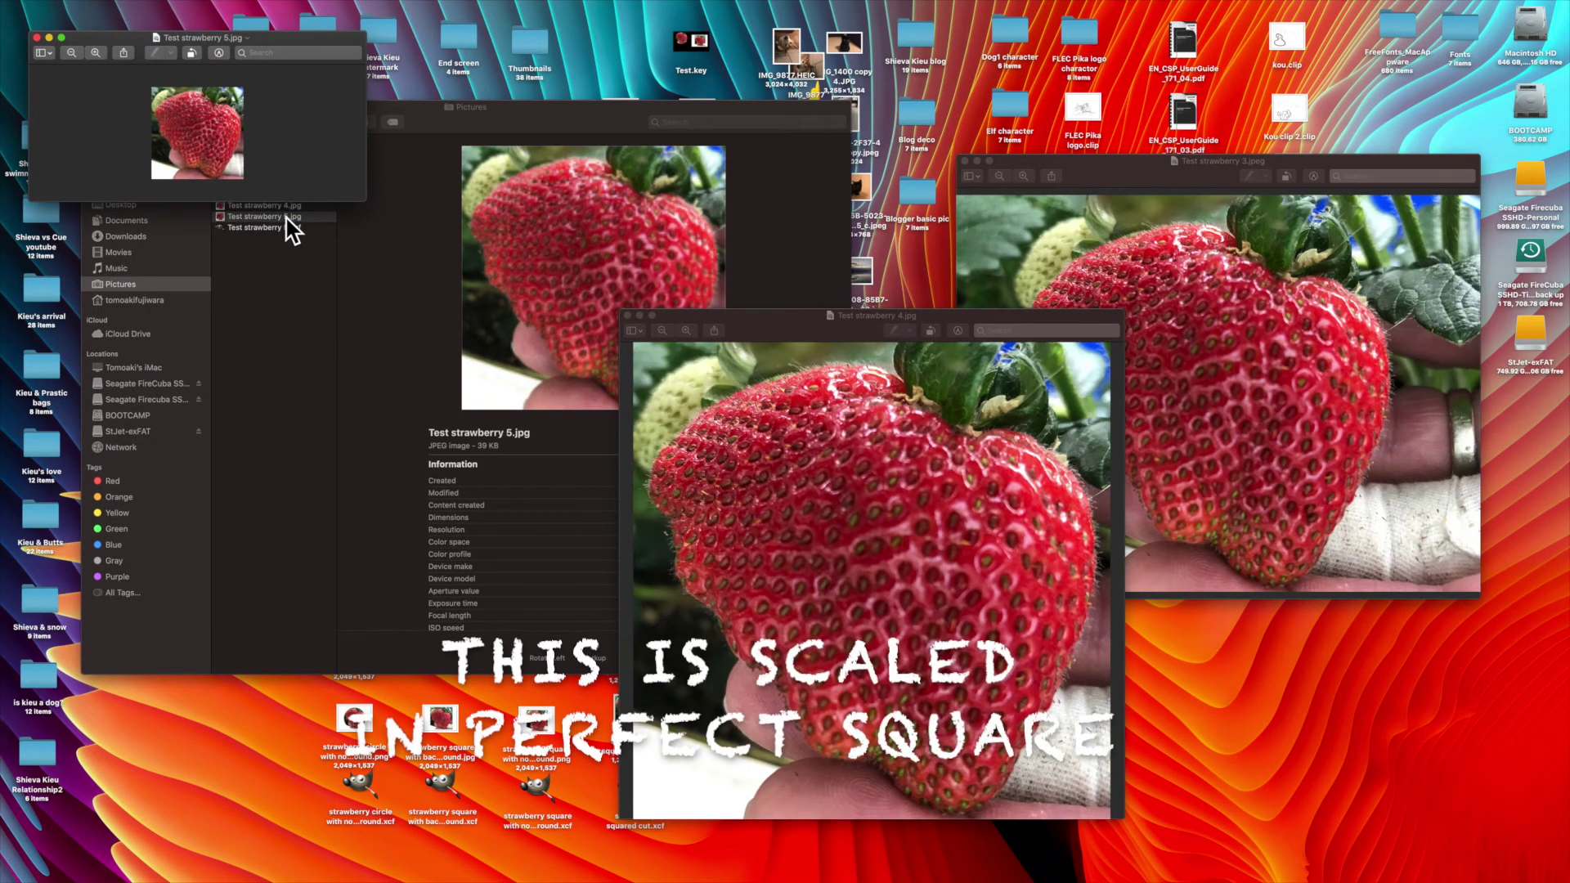
pyautogui.moveTo(171, 43); pyautogui.dragTo(366, 420)
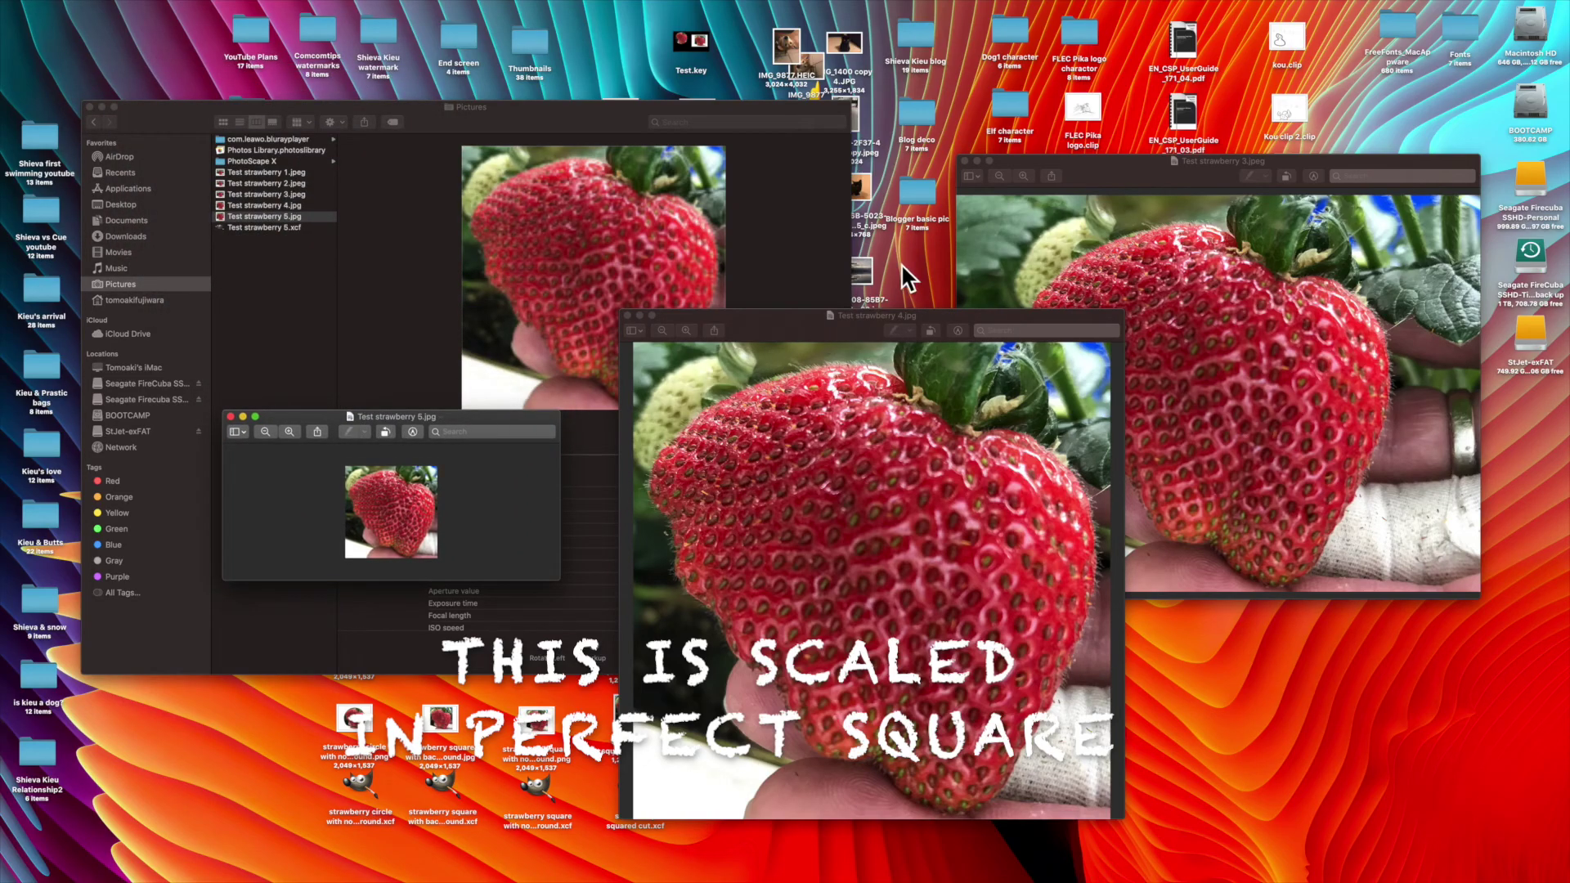
# - Arrange the three strawberry preview windows without overlap to compare the rectangular, square and scaled versions
pyautogui.moveTo(1307, 163); pyautogui.dragTo(1364, 86)
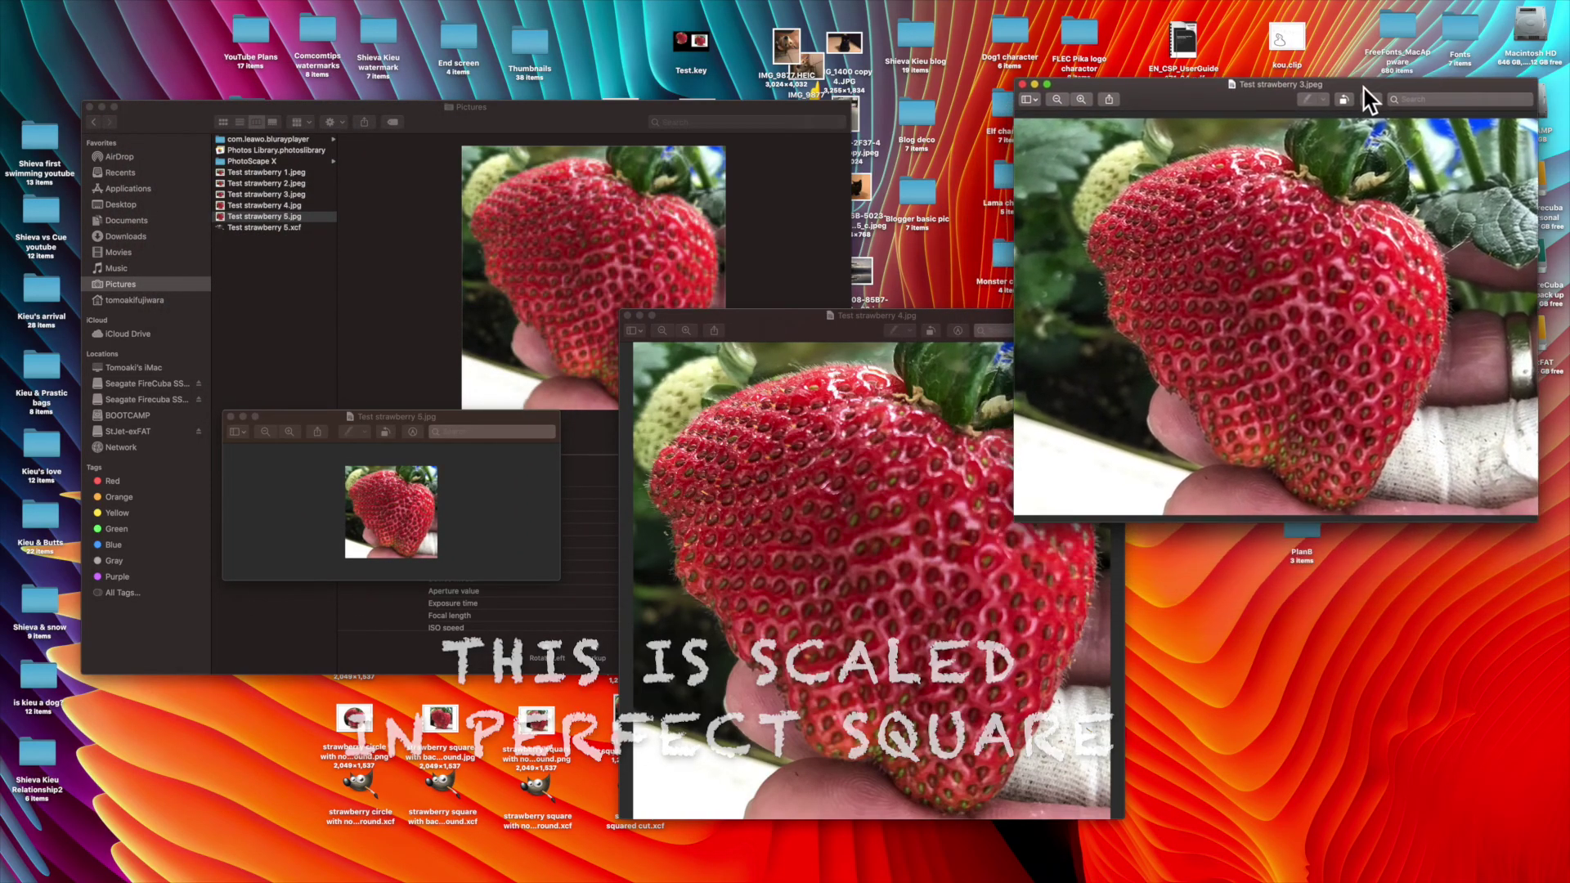
pyautogui.moveTo(873, 323); pyautogui.dragTo(773, 341)
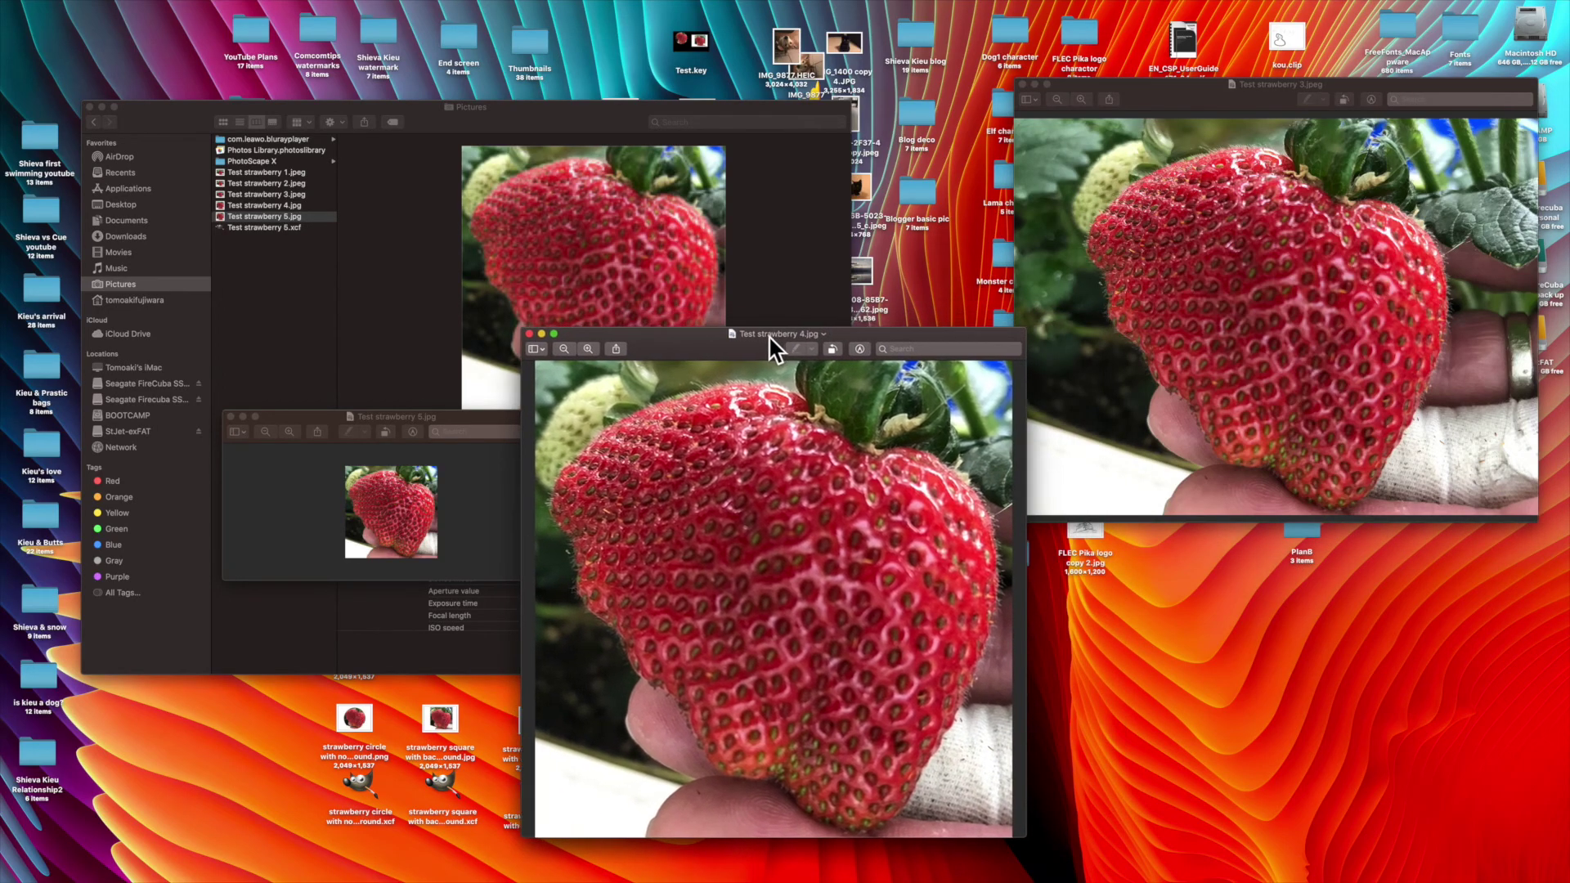
pyautogui.moveTo(495, 418); pyautogui.dragTo(411, 438)
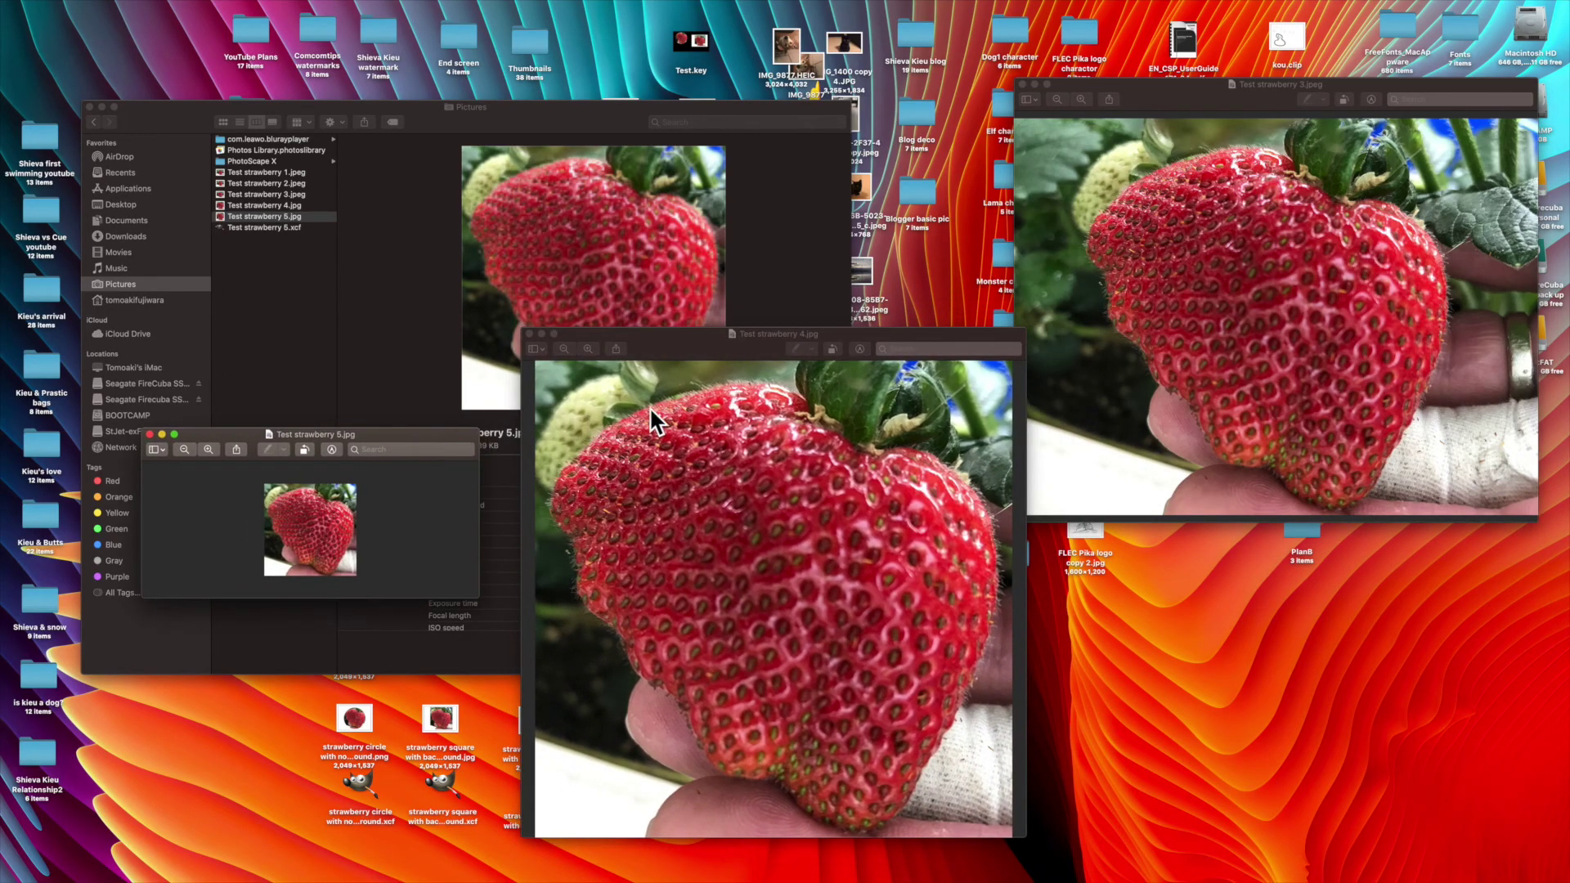